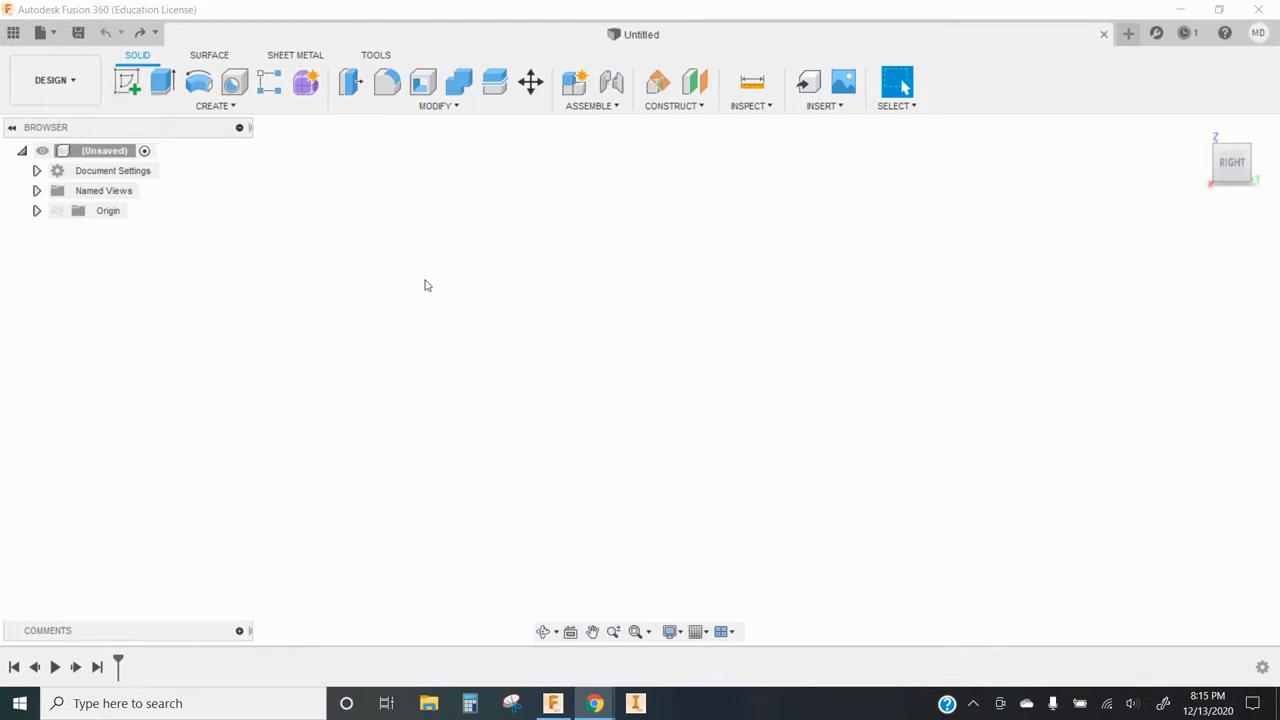
# Step: Sketch a 4 in by 14 in center rectangle at the origin on the horizontal XY plane
pyautogui.click(127, 82)
pyautogui.click(712, 326)
pyautogui.click(1199, 128)
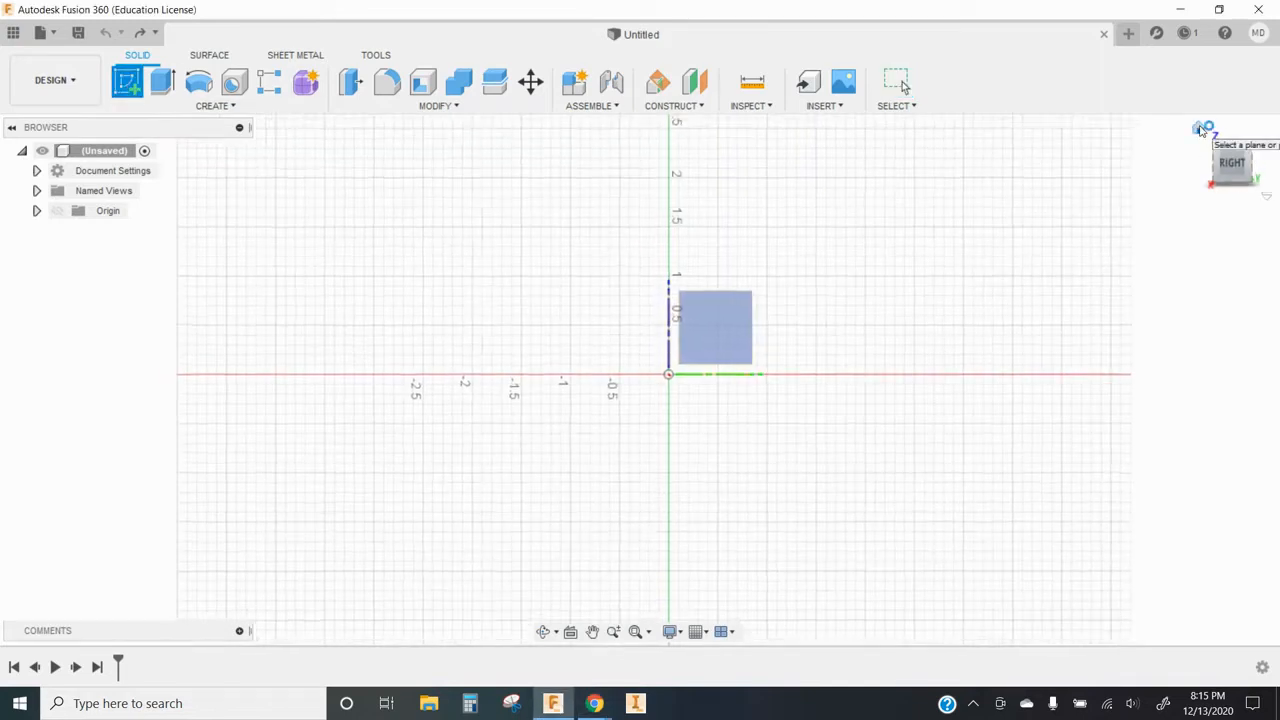
pyautogui.click(730, 390)
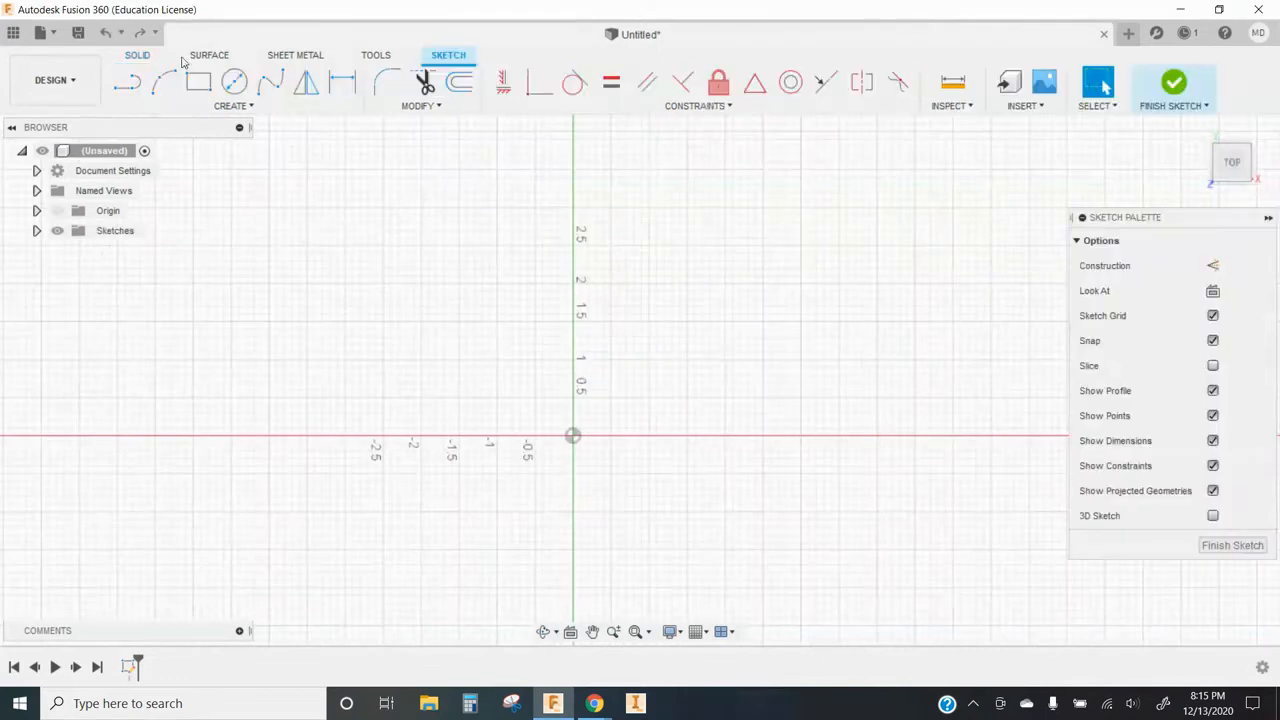
pyautogui.click(233, 105)
pyautogui.moveTo(240, 142)
pyautogui.click(315, 178)
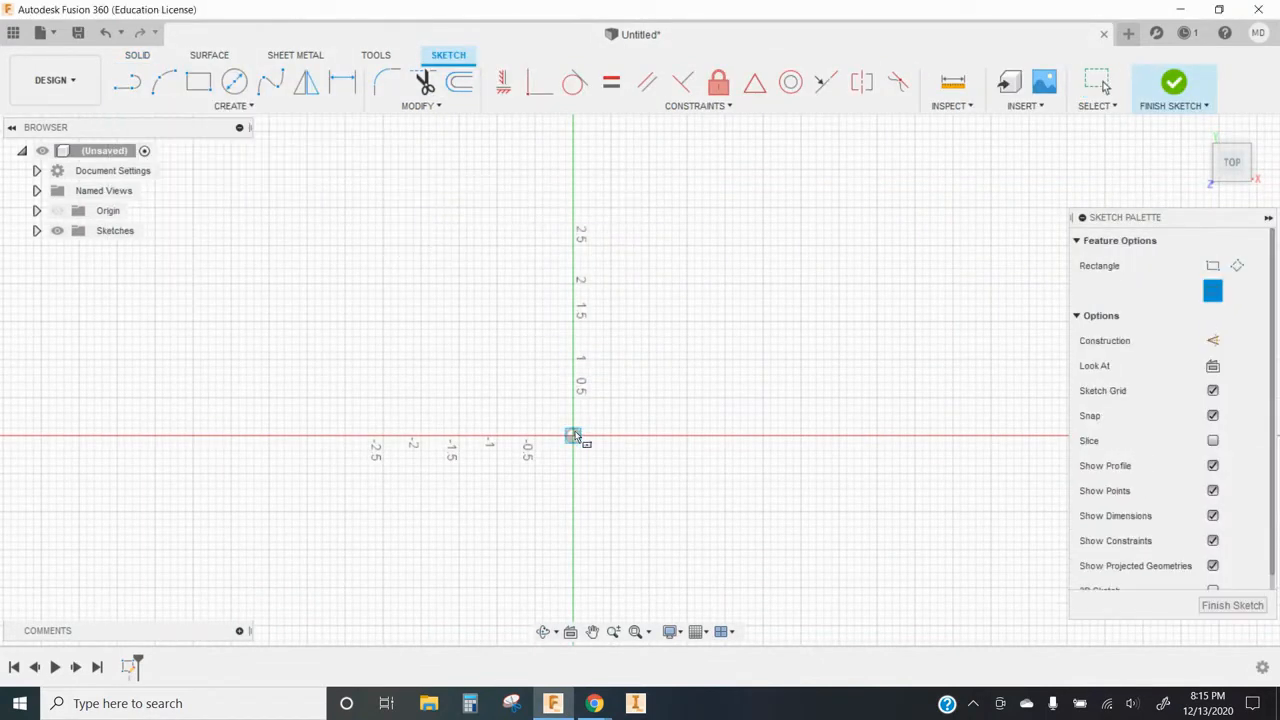
pyautogui.click(572, 435)
pyautogui.write('4')
pyautogui.press('Tab')
pyautogui.write('14')
pyautogui.press('Return')
# Step: Extrude the rectangle 2 in as a new body to form the base block
pyautogui.write('e')
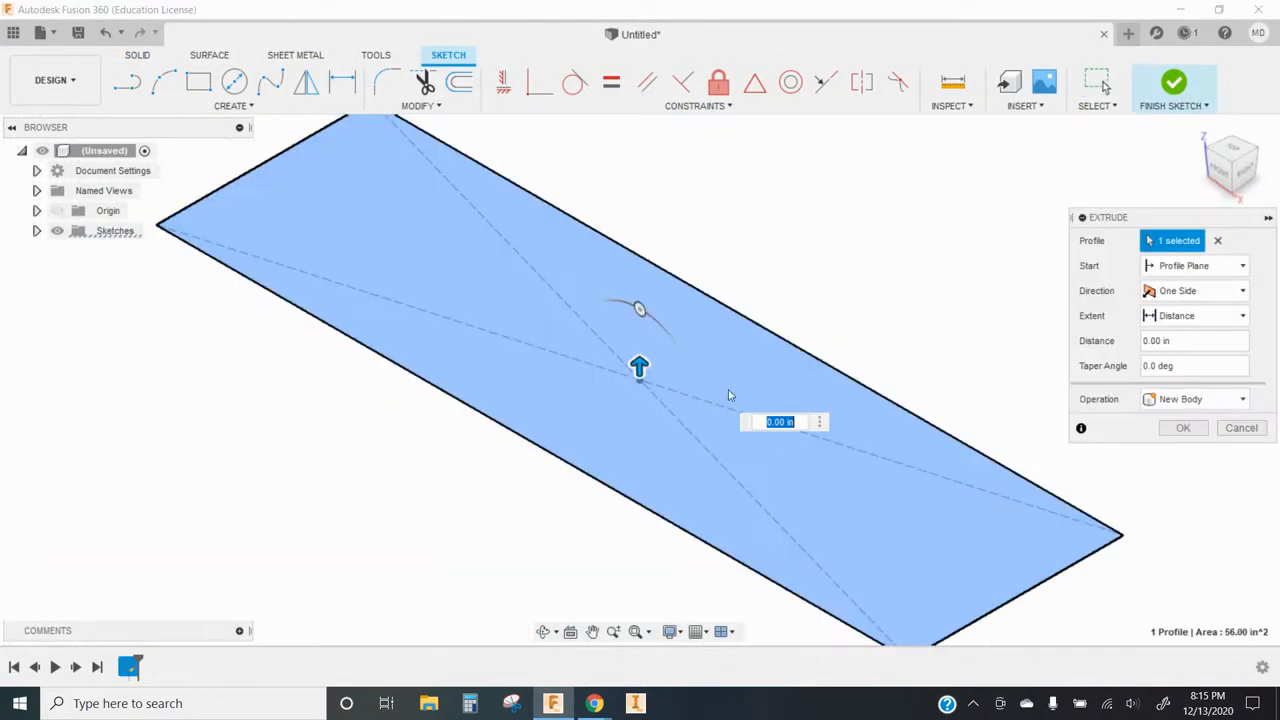
pyautogui.write('2')
pyautogui.press('Return')
pyautogui.click(1199, 128)
# Step: Sketch a corner rectangle on the base block's top face, from one corner to the block's lengthwise centerline
pyautogui.click(127, 82)
pyautogui.click(633, 306)
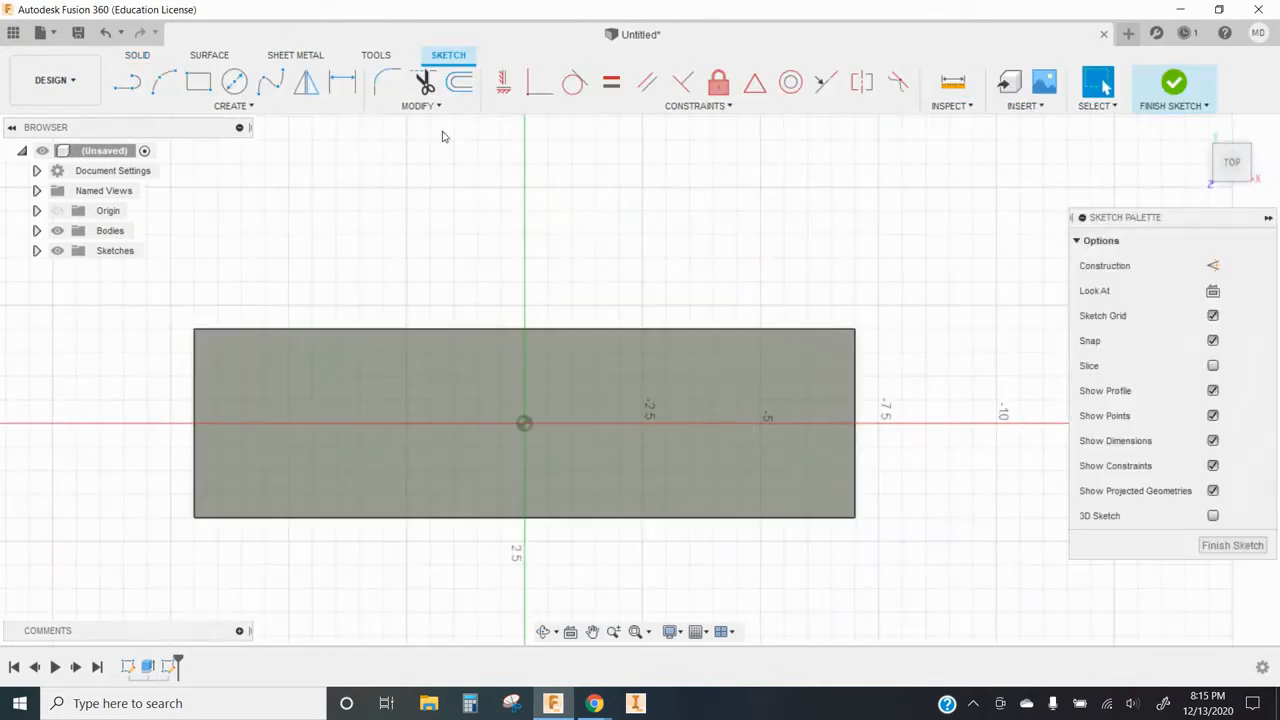
pyautogui.press('r')
pyautogui.click(855, 329)
pyautogui.click(597, 423)
pyautogui.click(1189, 86)
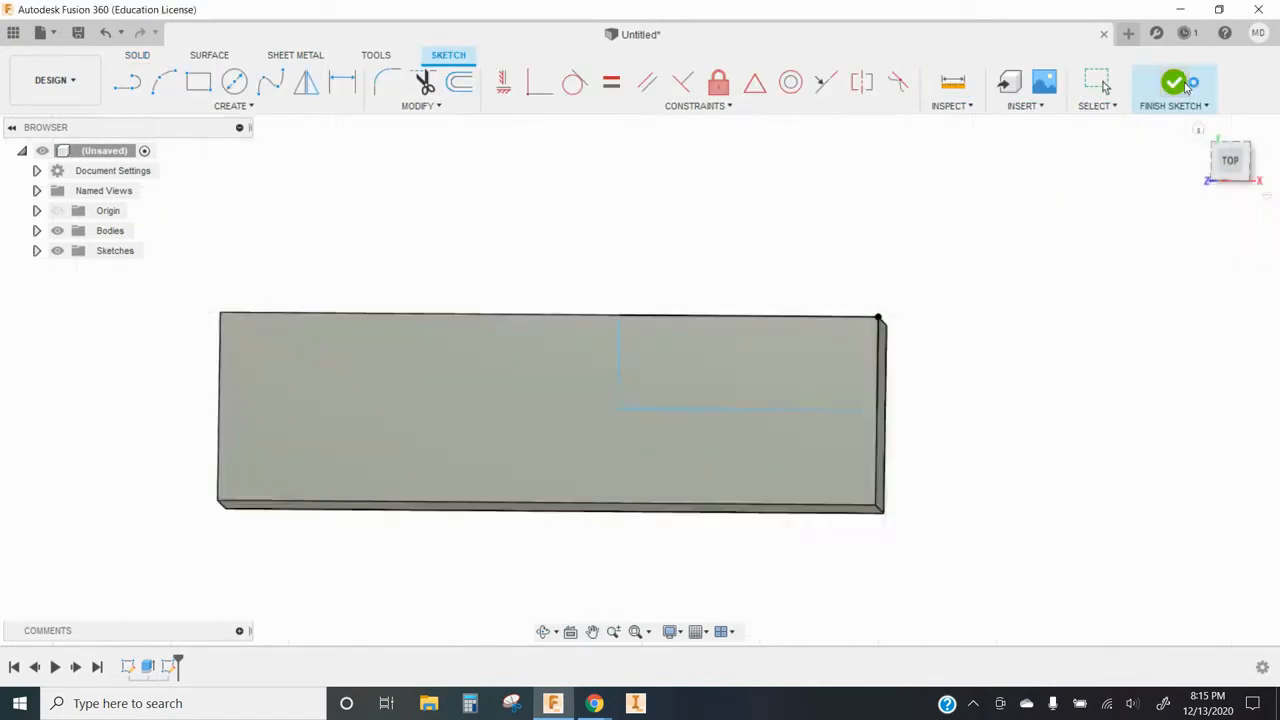
# Step: Extrude the corner rectangle upward to form an upright block on the base
pyautogui.press('e')
pyautogui.click(883, 363)
pyautogui.moveTo(883, 363); pyautogui.dragTo(883, 187)
pyautogui.click(1183, 428)
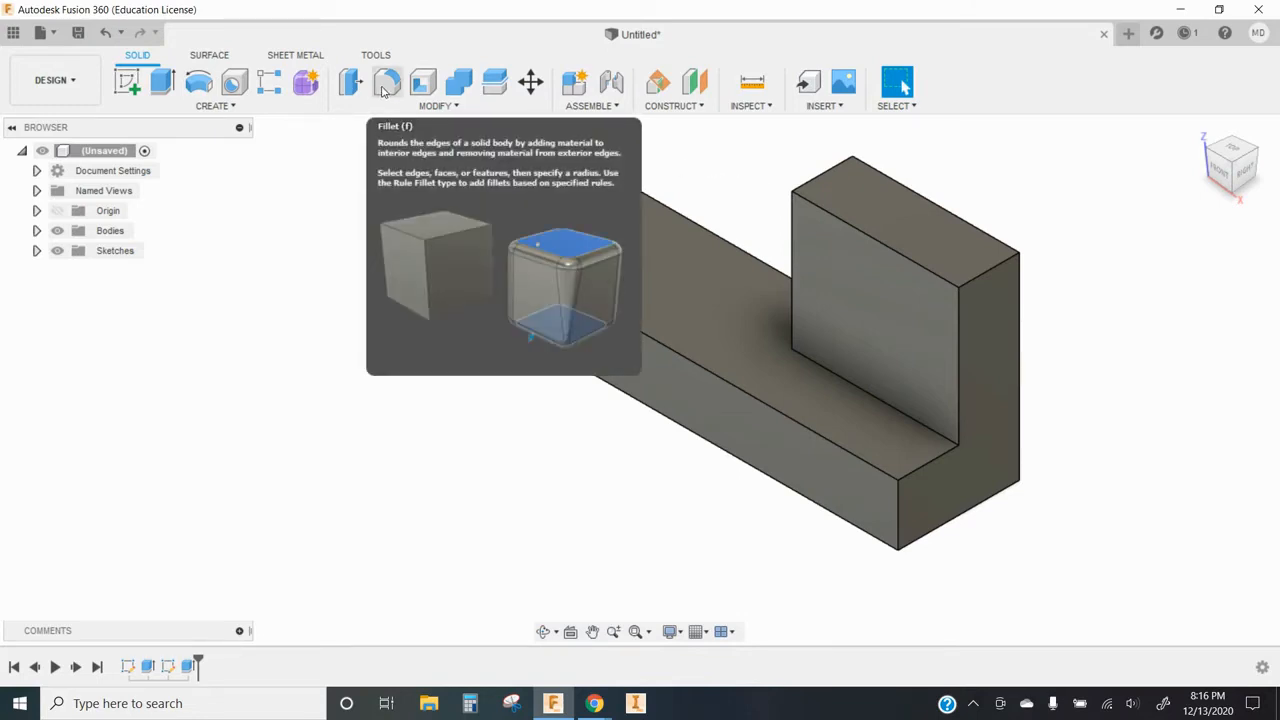
# Step: Try a 1.50 in fillet on one short top edge of the upright block and clear the selection
pyautogui.click(384, 91)
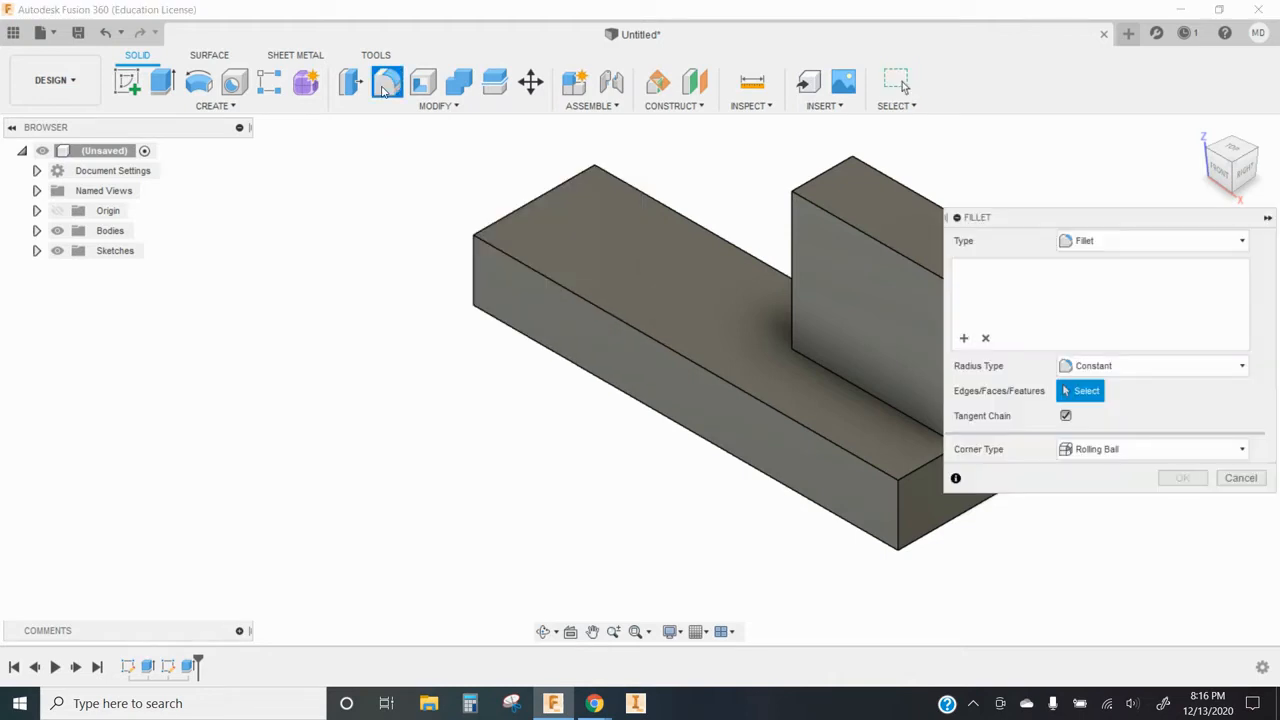
pyautogui.scroll(-3, 250, 335)
pyautogui.scroll(4, 550, 235)
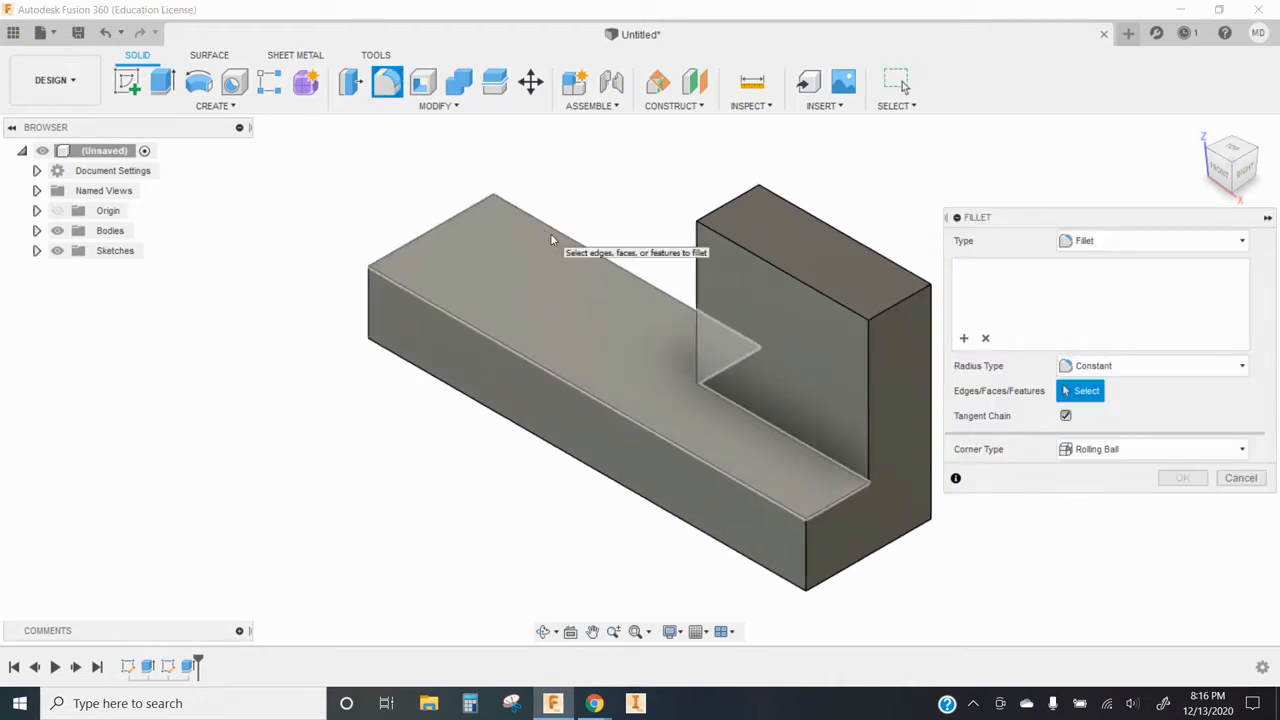
pyautogui.scroll(-3, 600, 262)
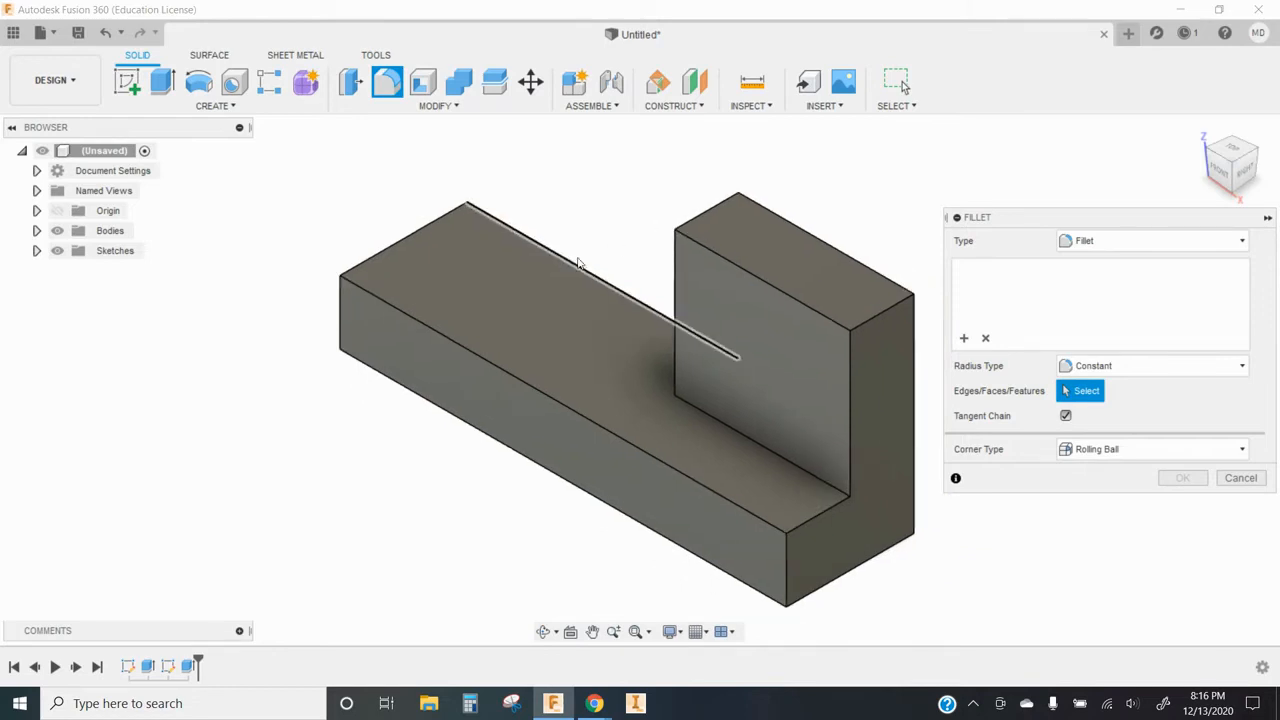
pyautogui.scroll(2, 637, 260)
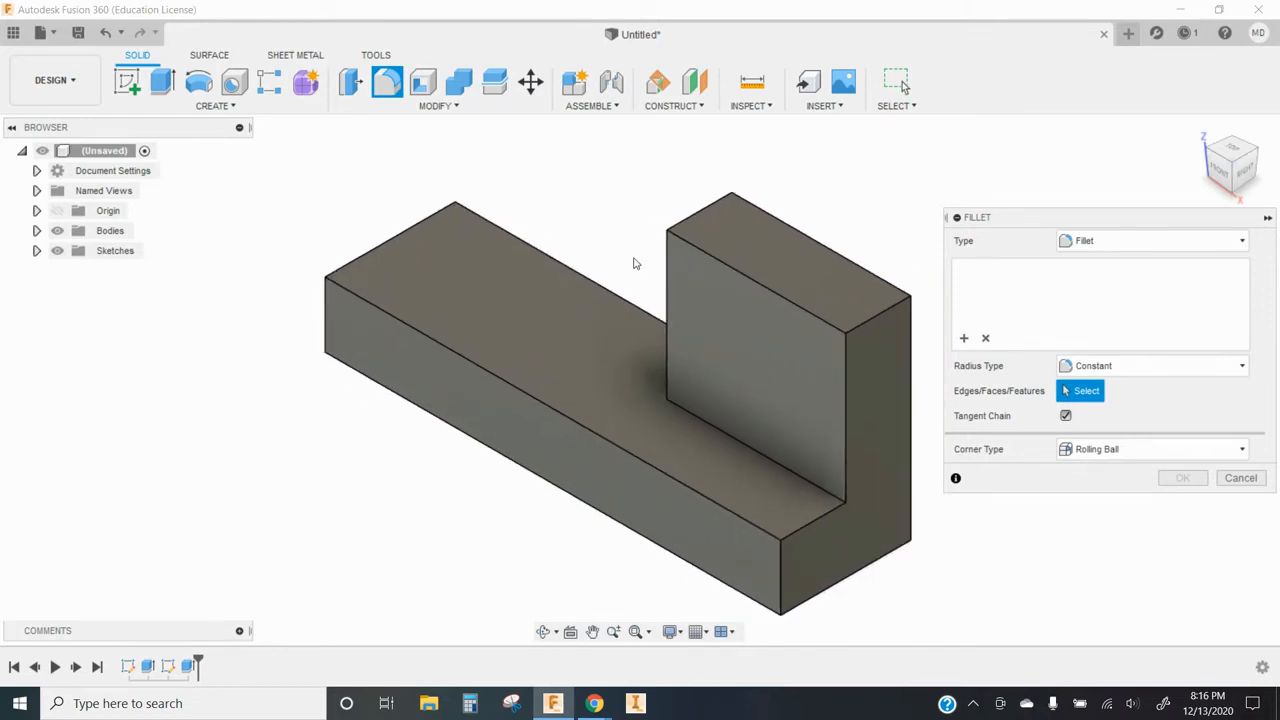
pyautogui.click(699, 212)
pyautogui.moveTo(690, 195)
pyautogui.mouseDown()
pyautogui.moveTo(717, 248)
pyautogui.moveTo(697, 194)
pyautogui.moveTo(700, 217)
pyautogui.mouseUp()
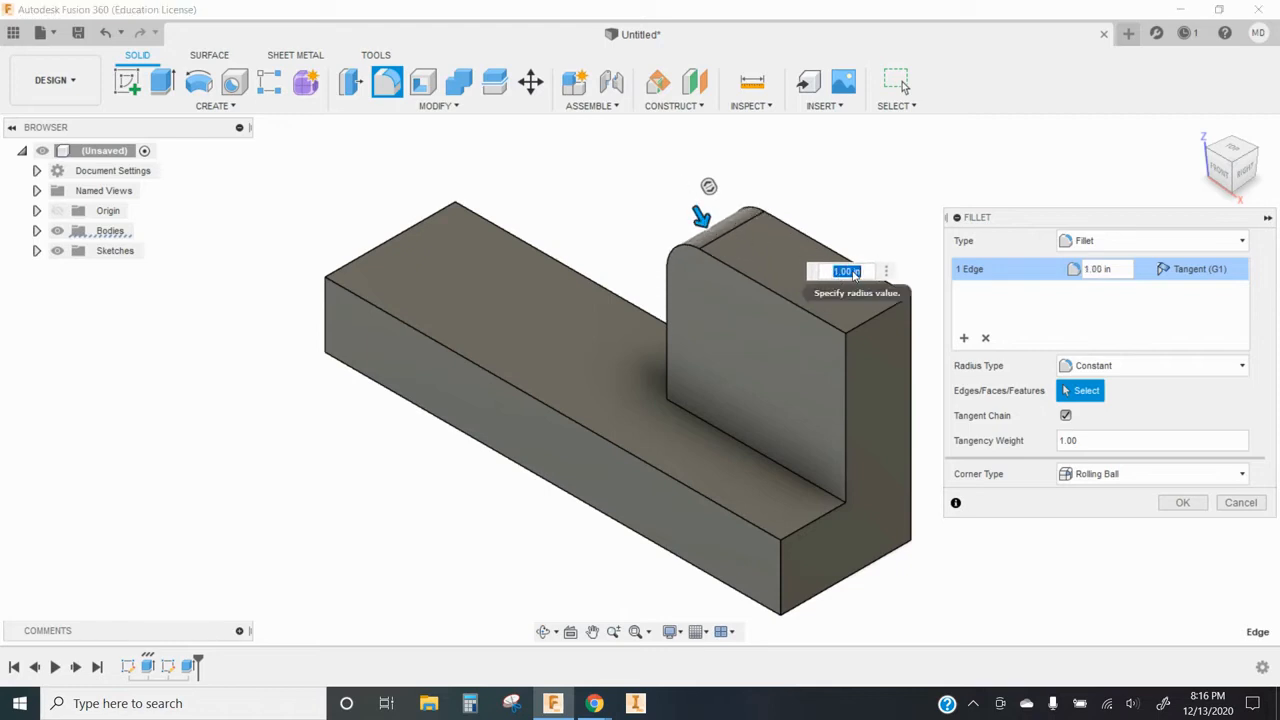
pyautogui.moveTo(700, 210); pyautogui.dragTo(706, 225)
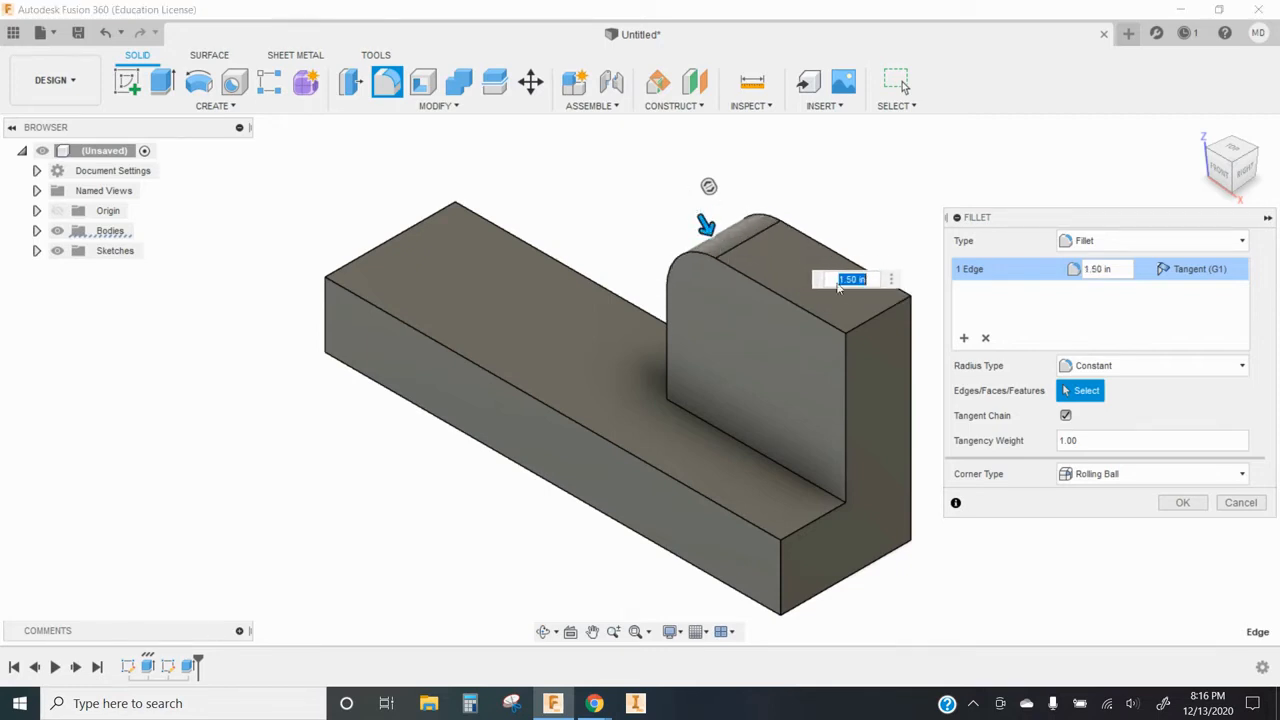
pyautogui.click(986, 336)
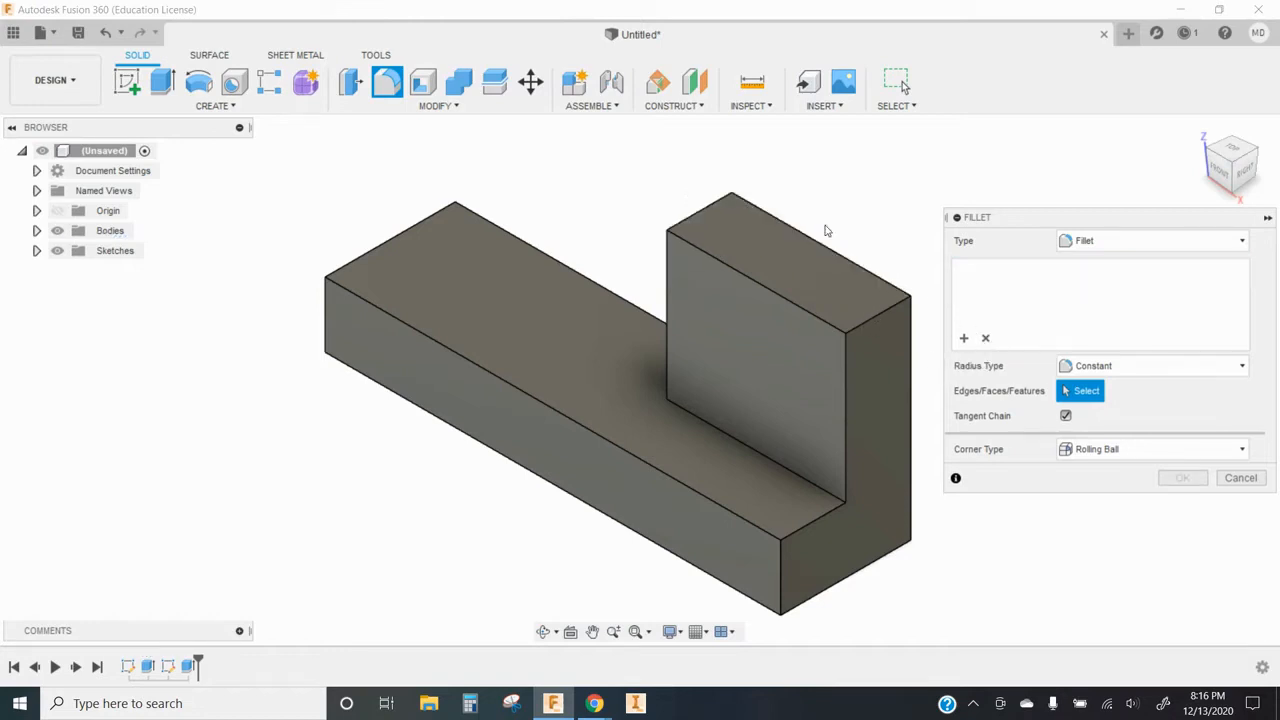
# Step: Try a 2.75 in fillet on both short top edges of the upright block and clear the selection
pyautogui.click(717, 202)
pyautogui.click(872, 324)
pyautogui.moveTo(866, 320); pyautogui.dragTo(850, 330)
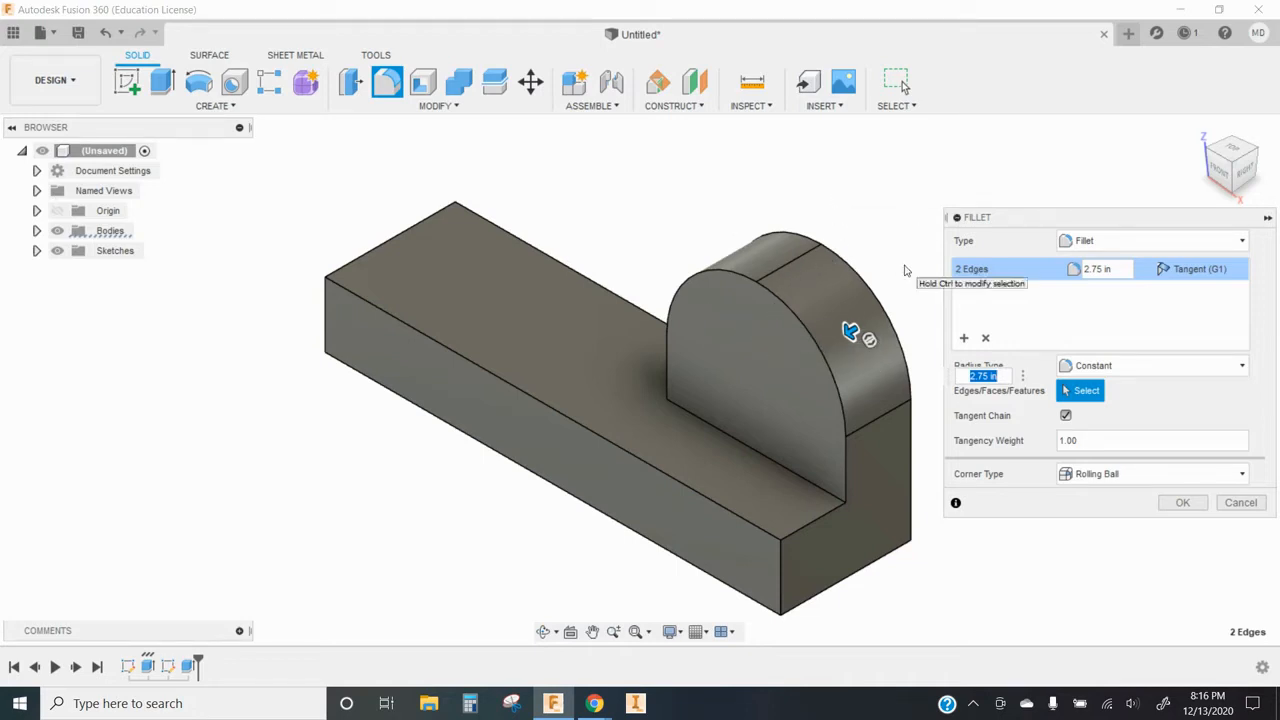
pyautogui.click(985, 338)
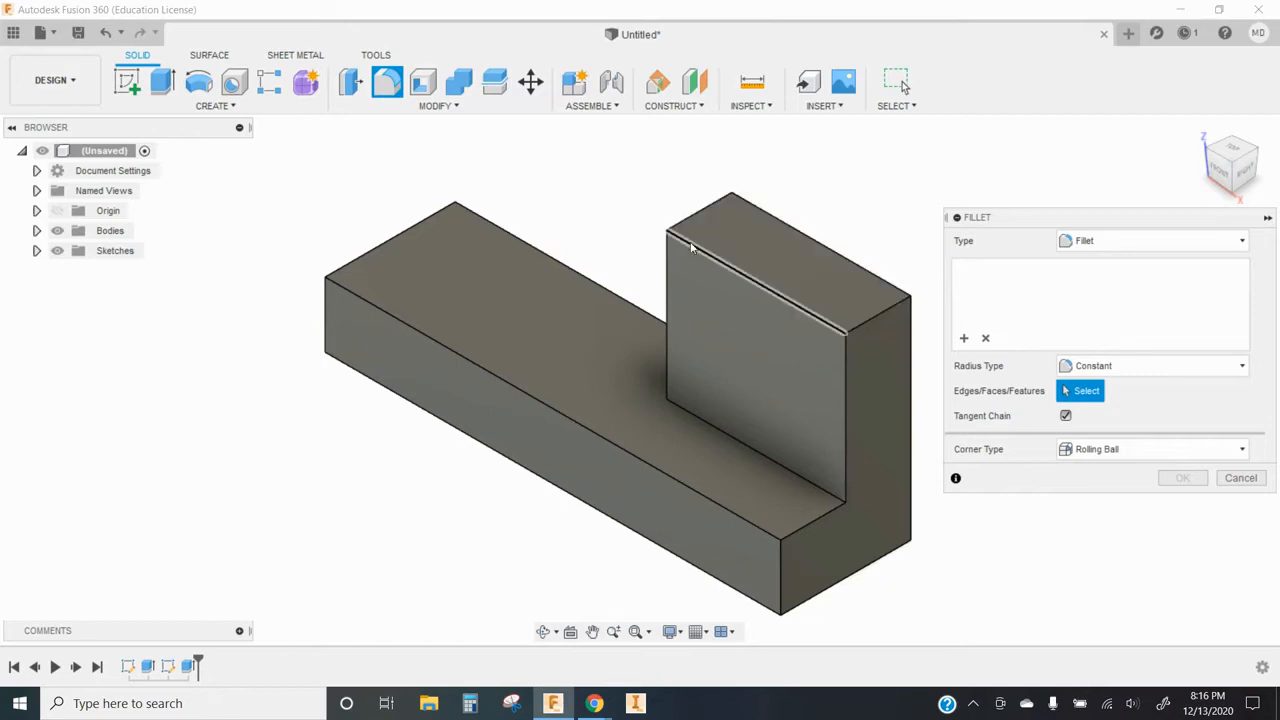
# Step: Fillet all edges of the upright block's top face with a 0.25 in radius
pyautogui.click(783, 273)
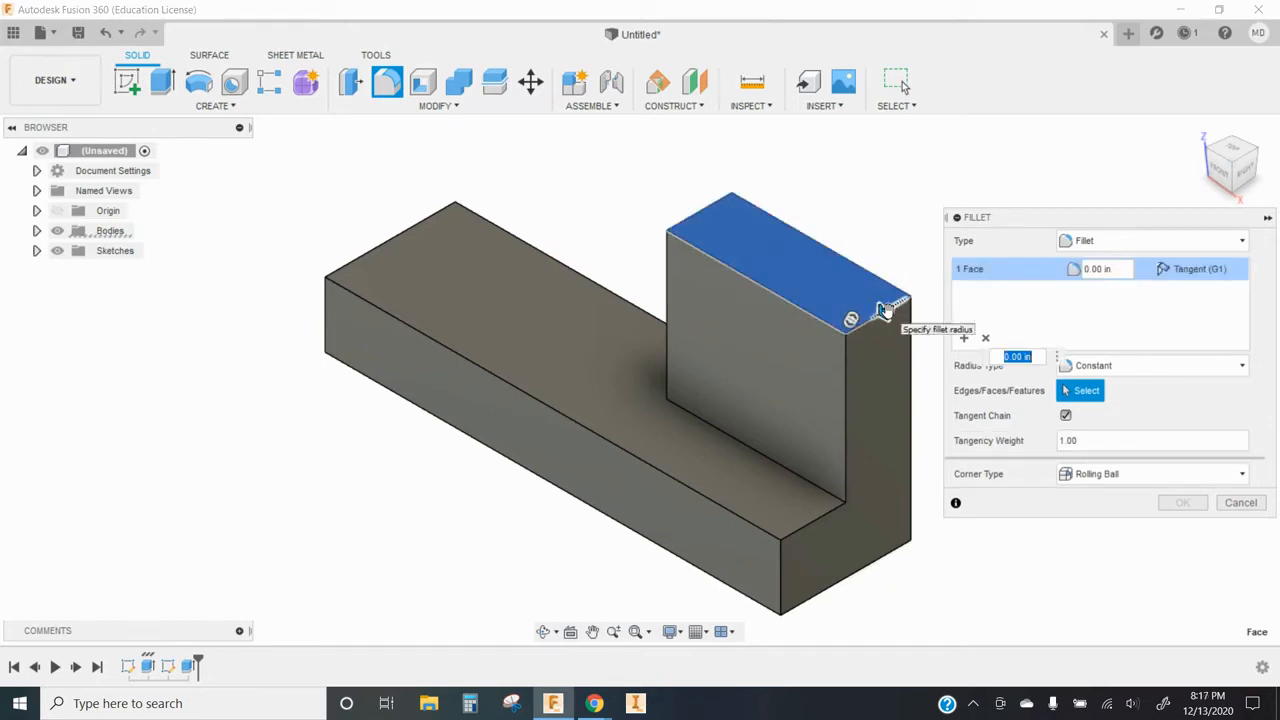
pyautogui.write('0.25')
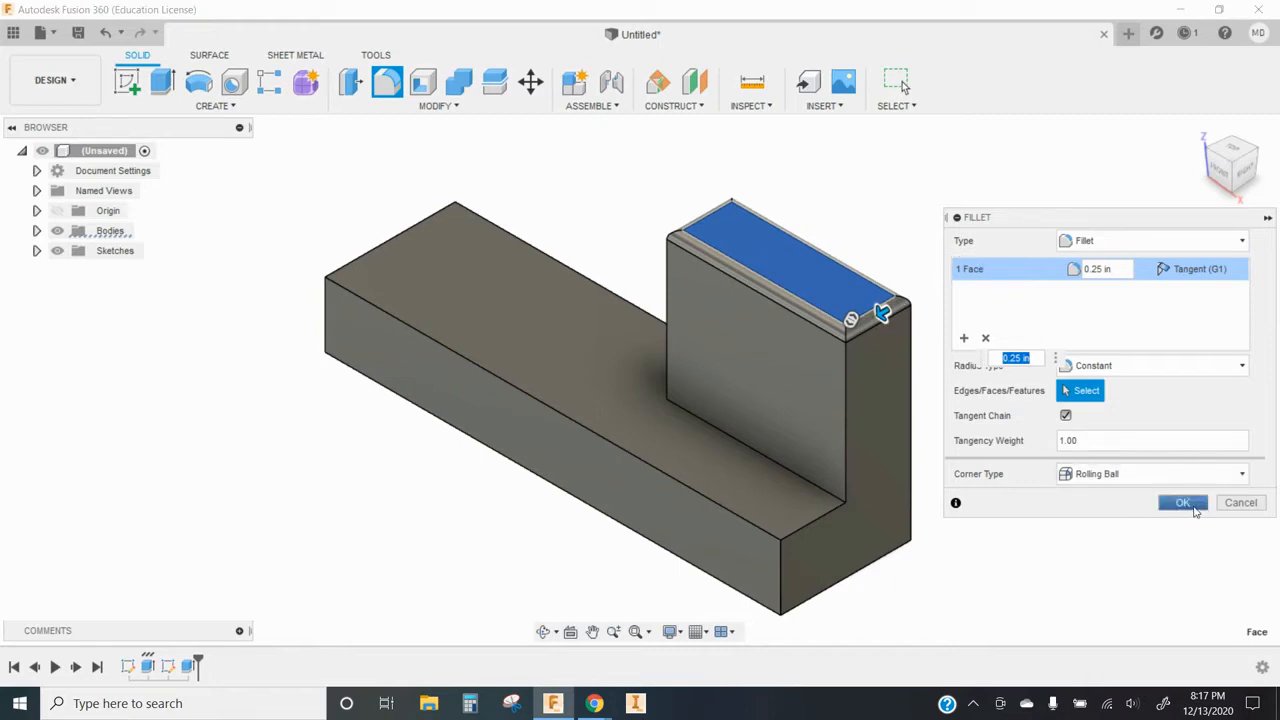
pyautogui.click(1195, 509)
# Step: Fillet the inside edge where the upright block meets the base with a 0.75 in radius
pyautogui.scroll(2, 800, 478)
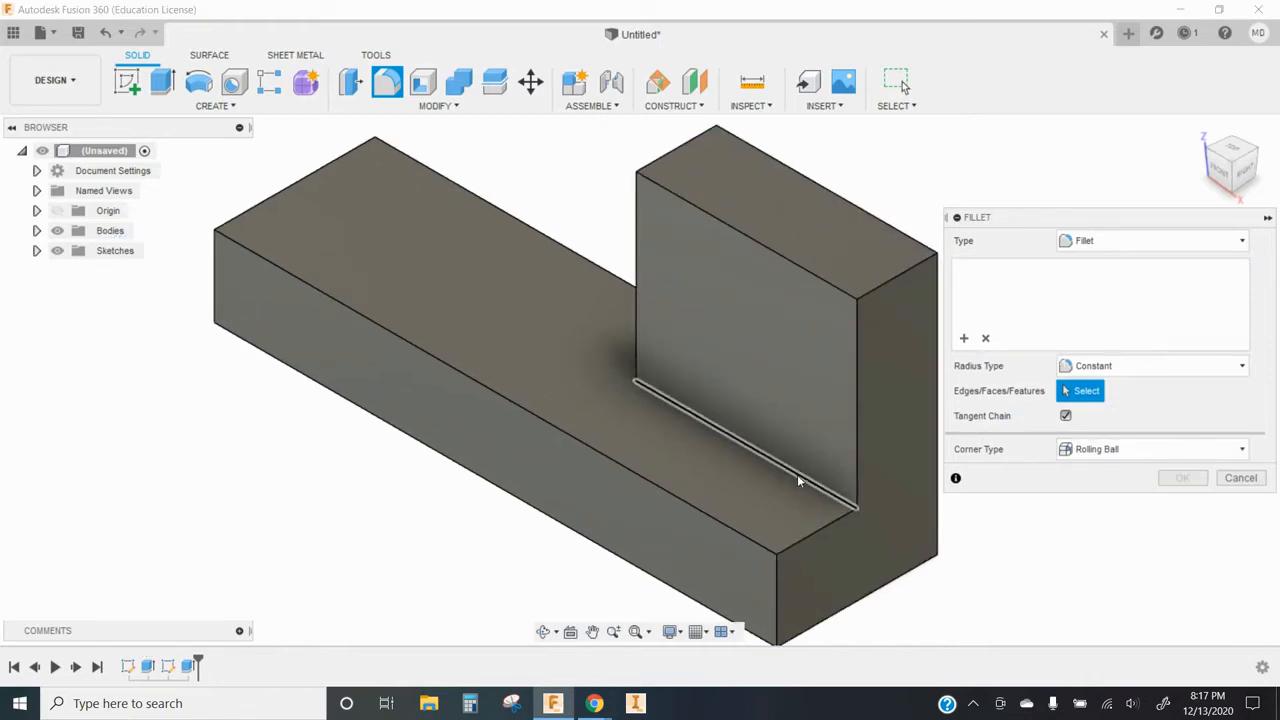
pyautogui.click(798, 479)
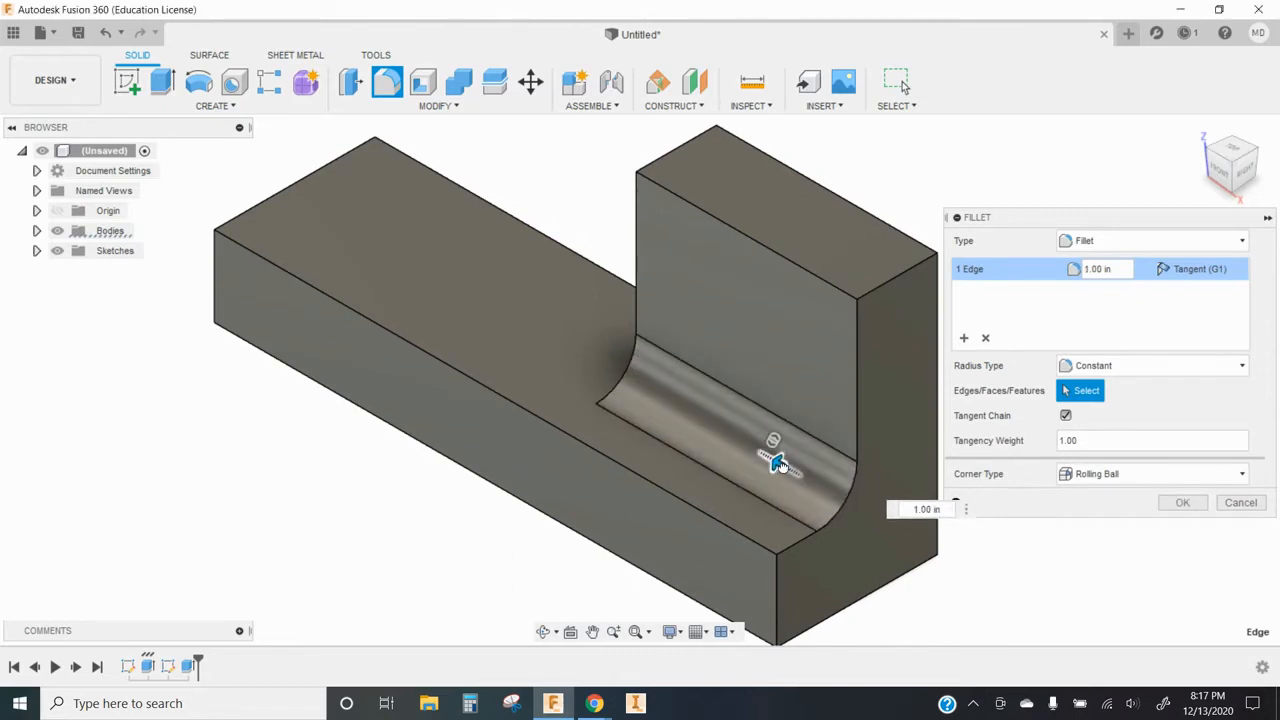
pyautogui.moveTo(778, 462); pyautogui.dragTo(781, 465)
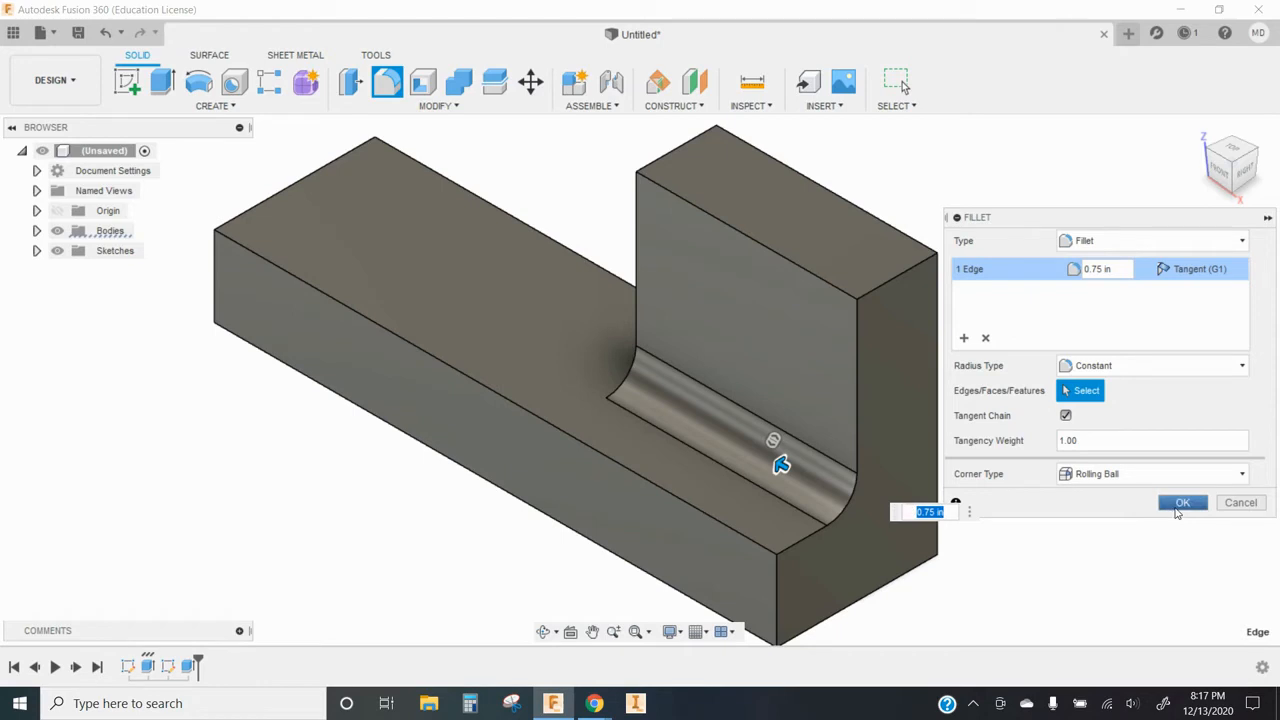
pyautogui.click(1180, 503)
# Step: Try a 0.50 in fillet on the tangent chain running down the upright's vertical edge onto the base, and cancel it
pyautogui.press('f')
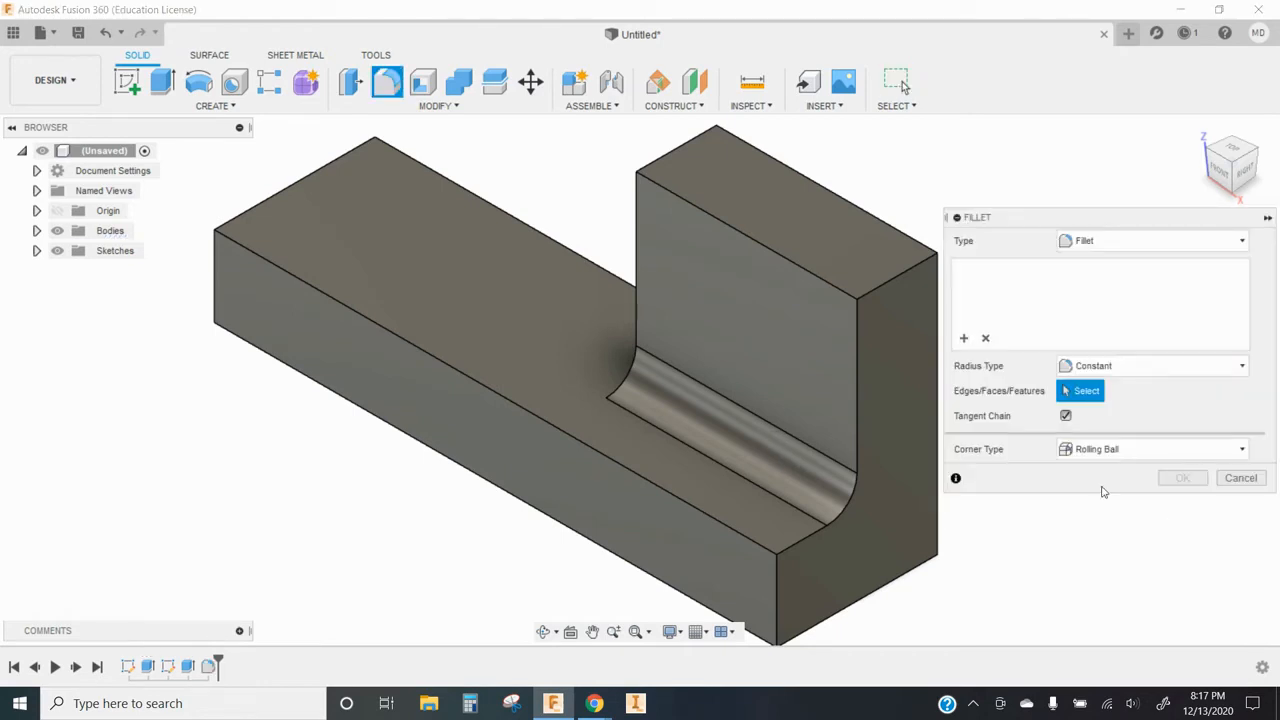
pyautogui.click(856, 406)
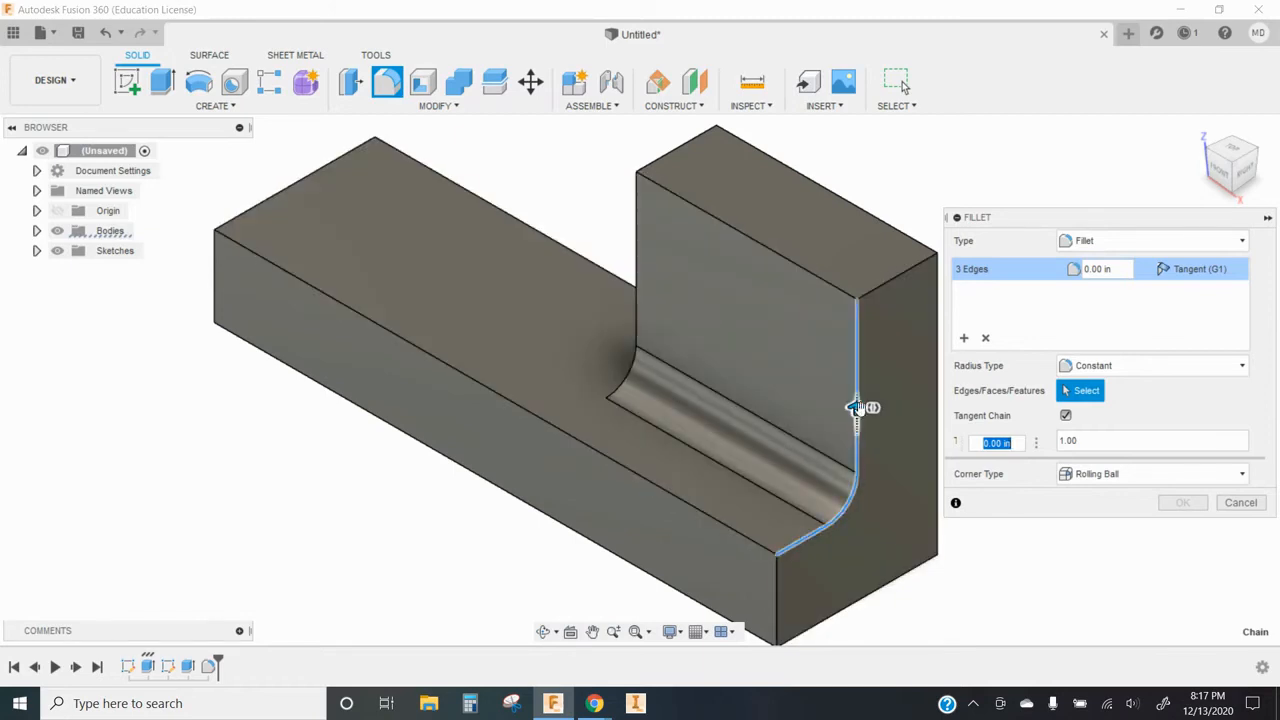
pyautogui.moveTo(856, 407); pyautogui.dragTo(856, 403)
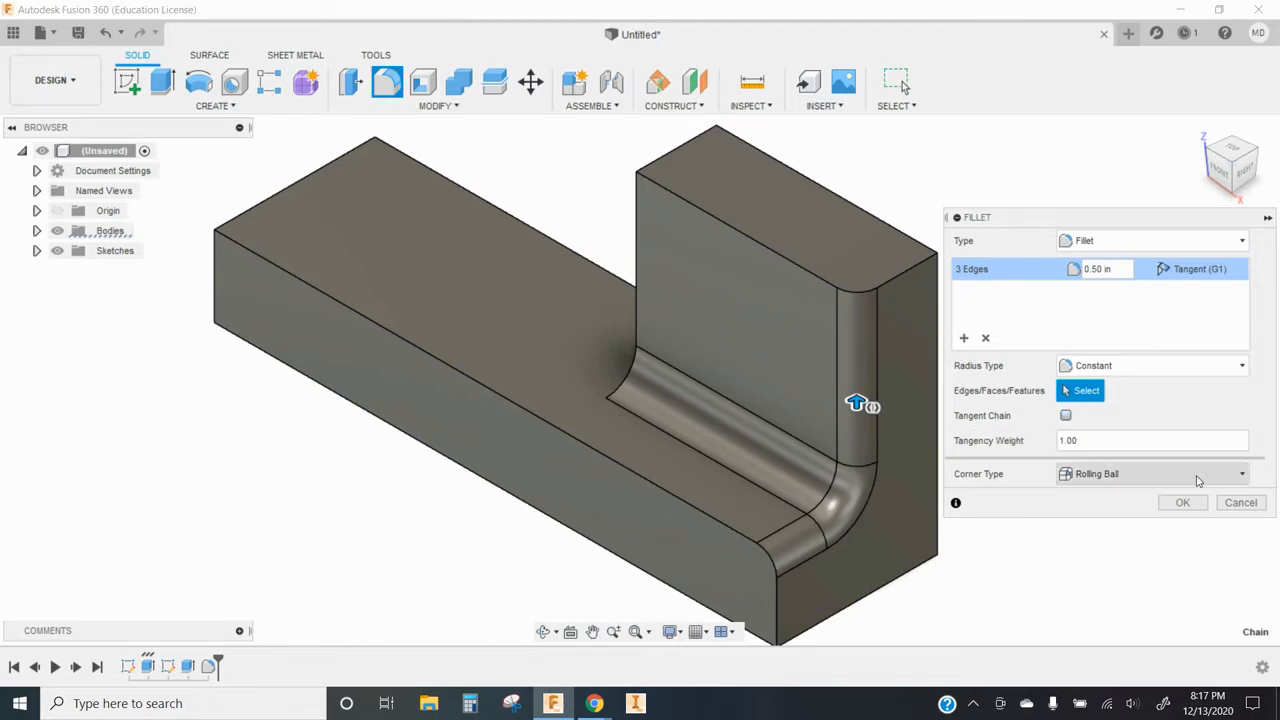
pyautogui.click(1241, 502)
# Step: Try to fillet only the upright's front vertical edge with Tangent Chain turned off, and cancel it
pyautogui.press('f')
pyautogui.click(1065, 415)
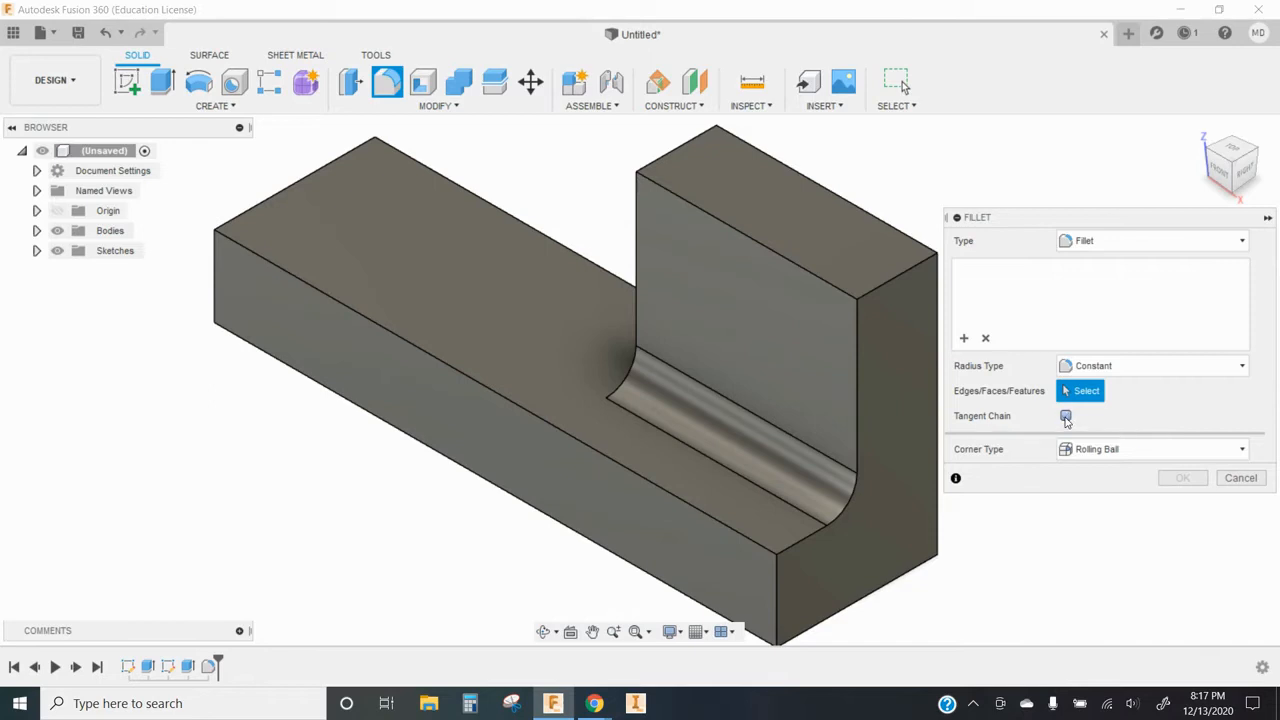
pyautogui.click(857, 448)
pyautogui.moveTo(857, 443)
pyautogui.mouseDown()
pyautogui.moveTo(850, 430)
pyautogui.moveTo(846, 441)
pyautogui.mouseUp()
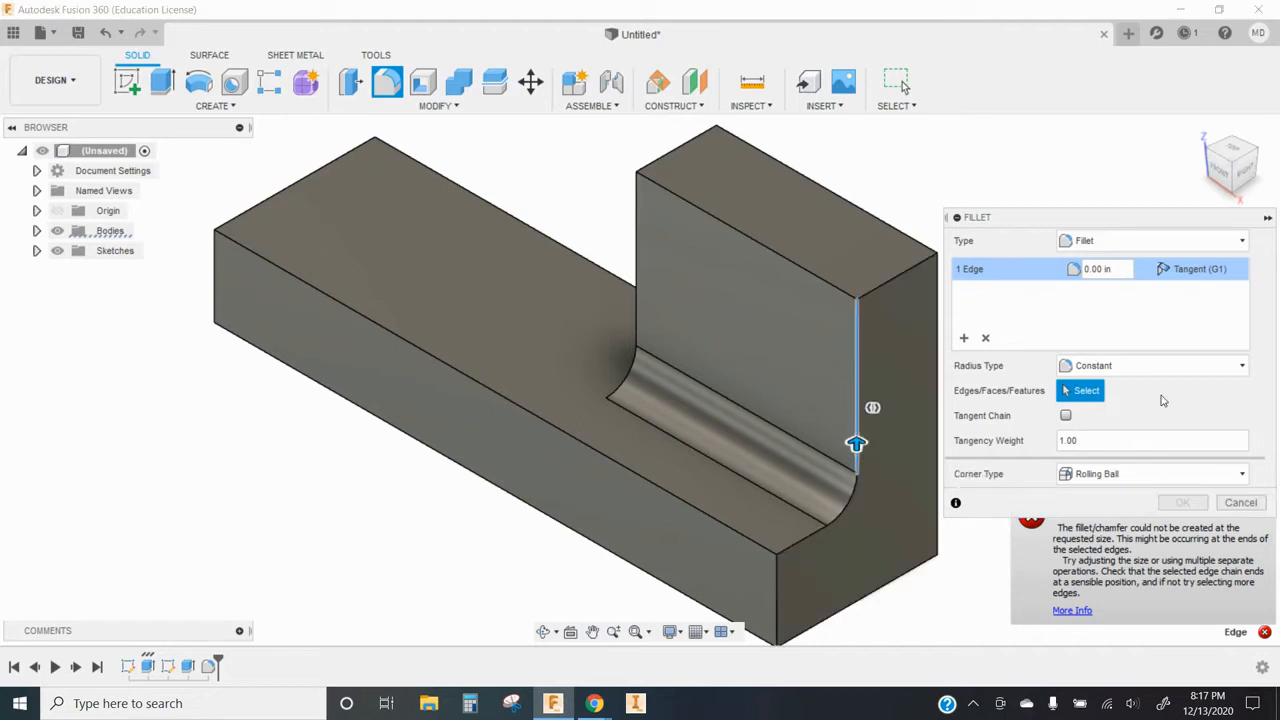
pyautogui.click(1240, 502)
pyautogui.press('f')
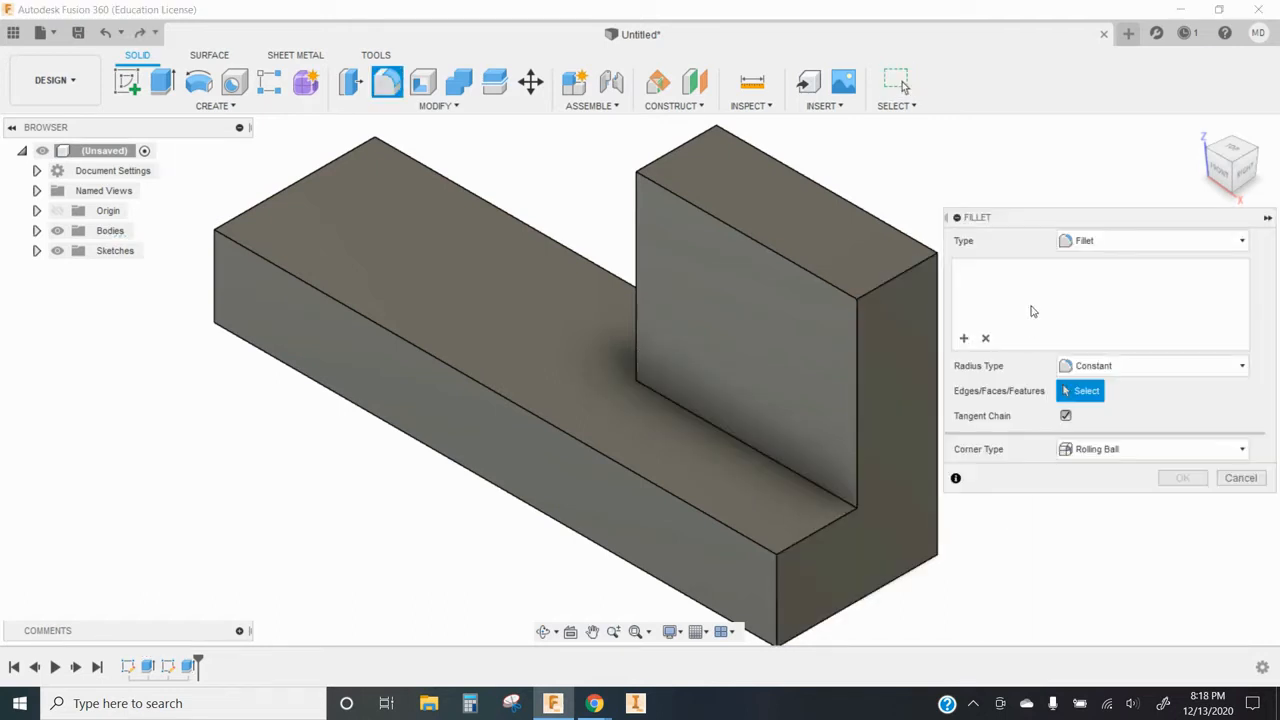
pyautogui.click(748, 531)
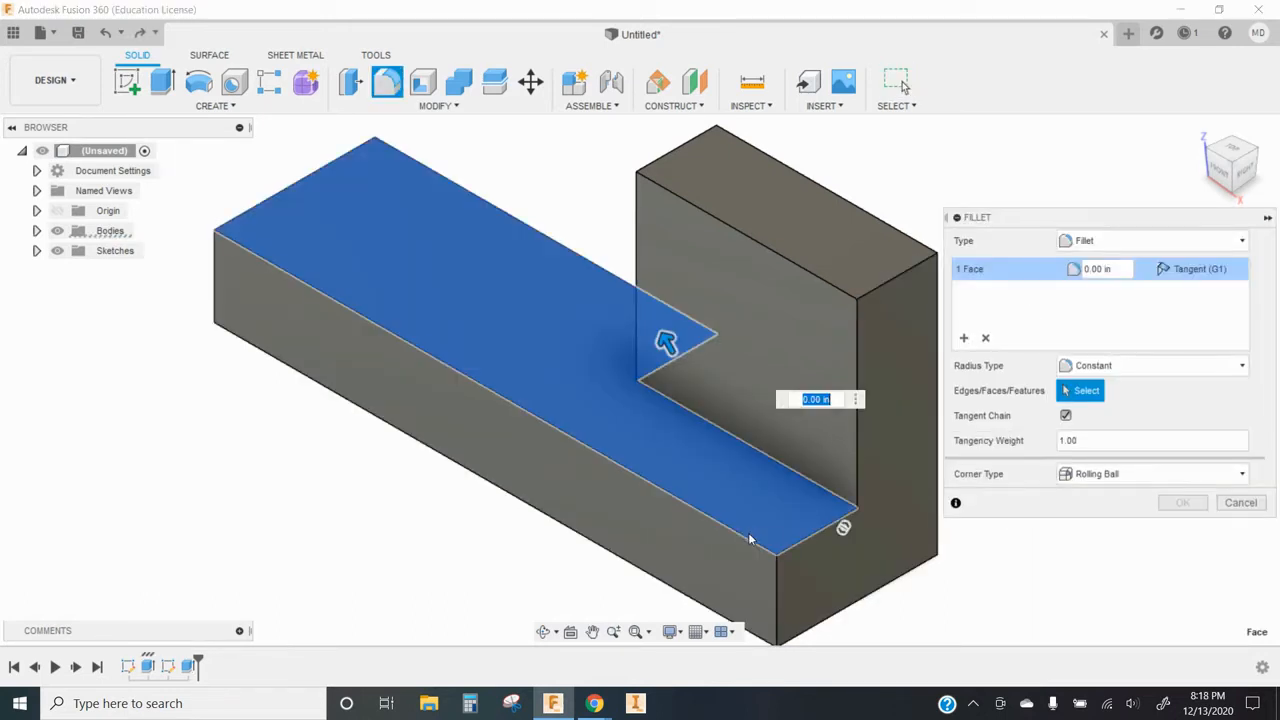
pyautogui.click(1236, 504)
# Step: Apply a 0.40 in fillet to the three edges meeting at the base block's front upper corner
pyautogui.press('f')
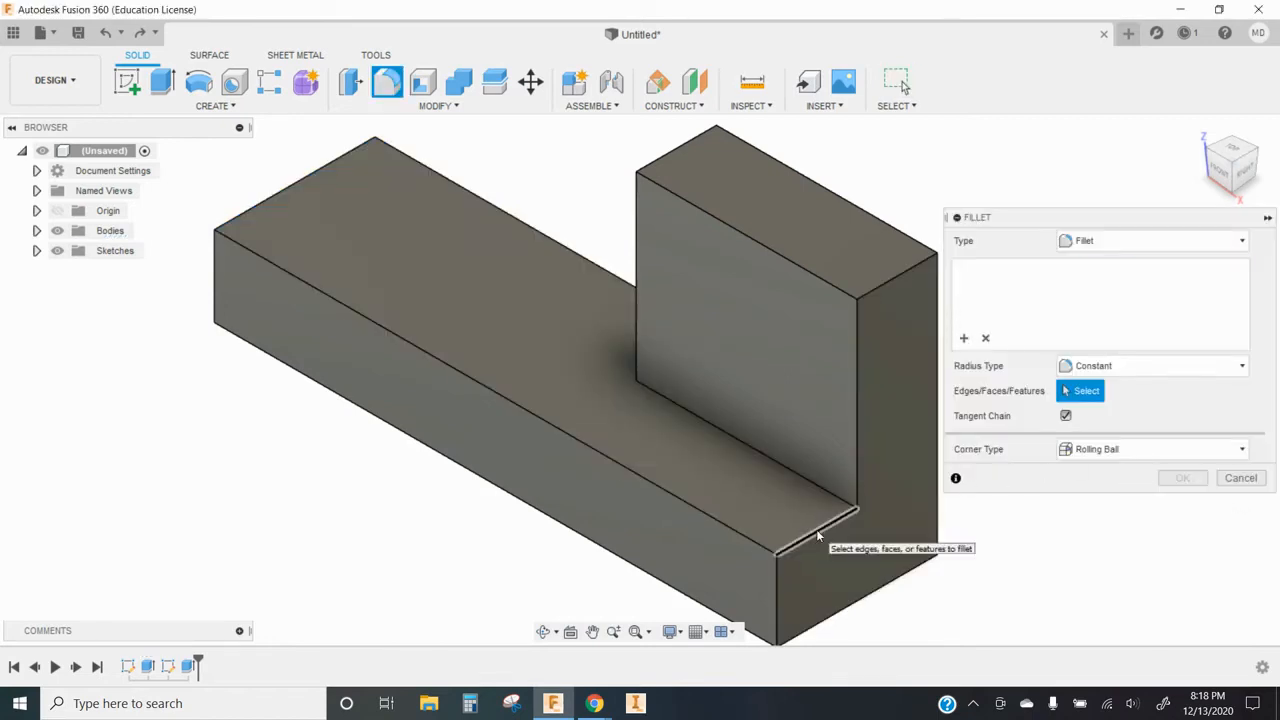
pyautogui.click(816, 529)
pyautogui.click(750, 536)
pyautogui.click(775, 580)
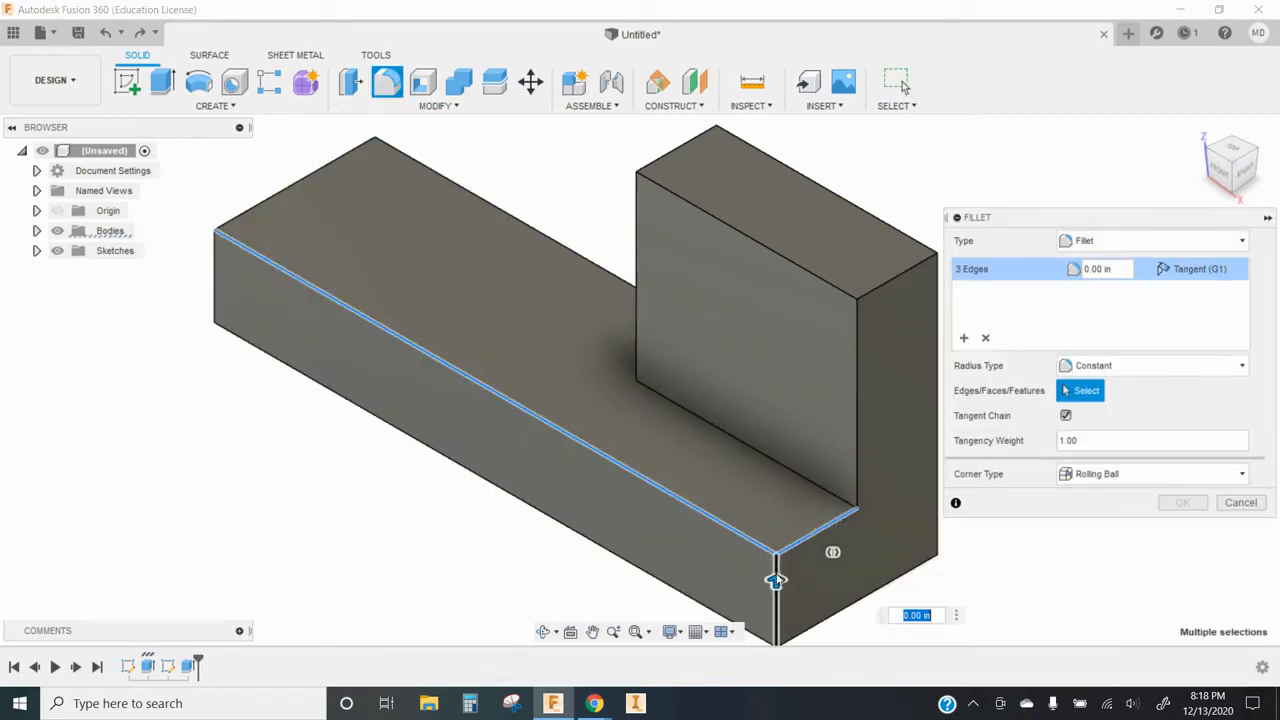
pyautogui.scroll(2, 777, 586)
pyautogui.moveTo(776, 584); pyautogui.dragTo(774, 563)
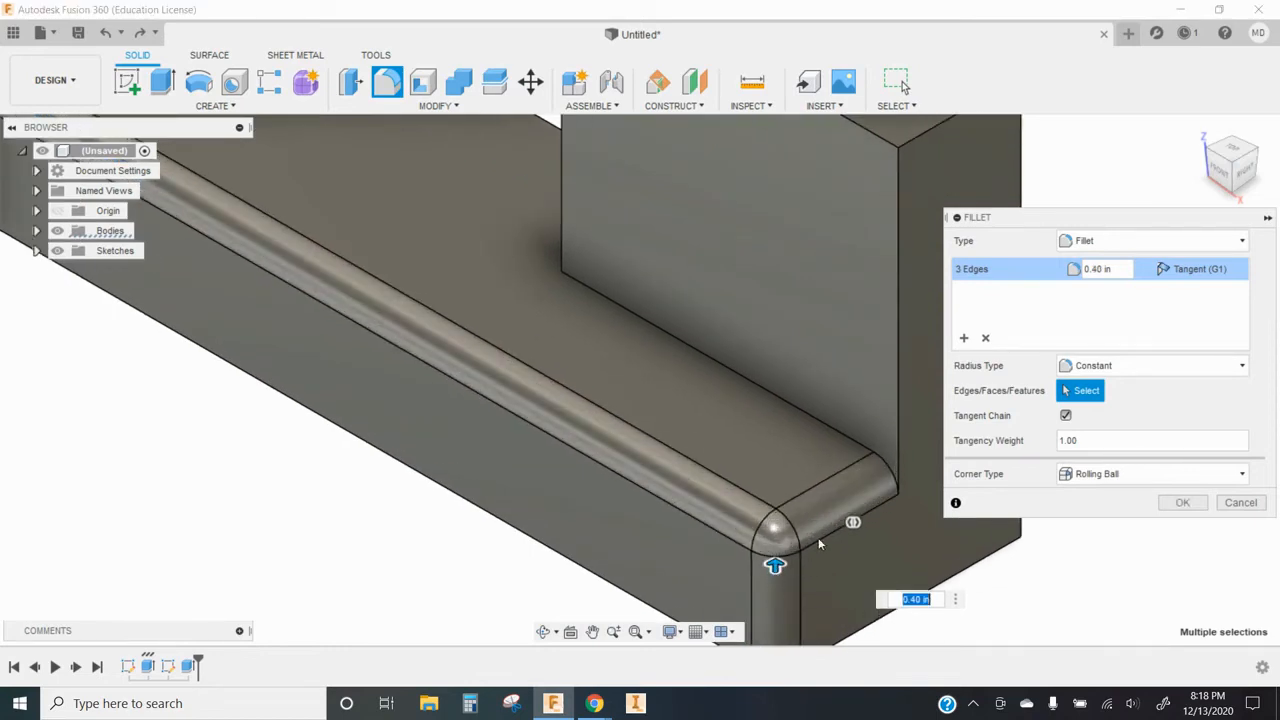
pyautogui.scroll(-1, 769, 365)
pyautogui.scroll(2, 770, 500)
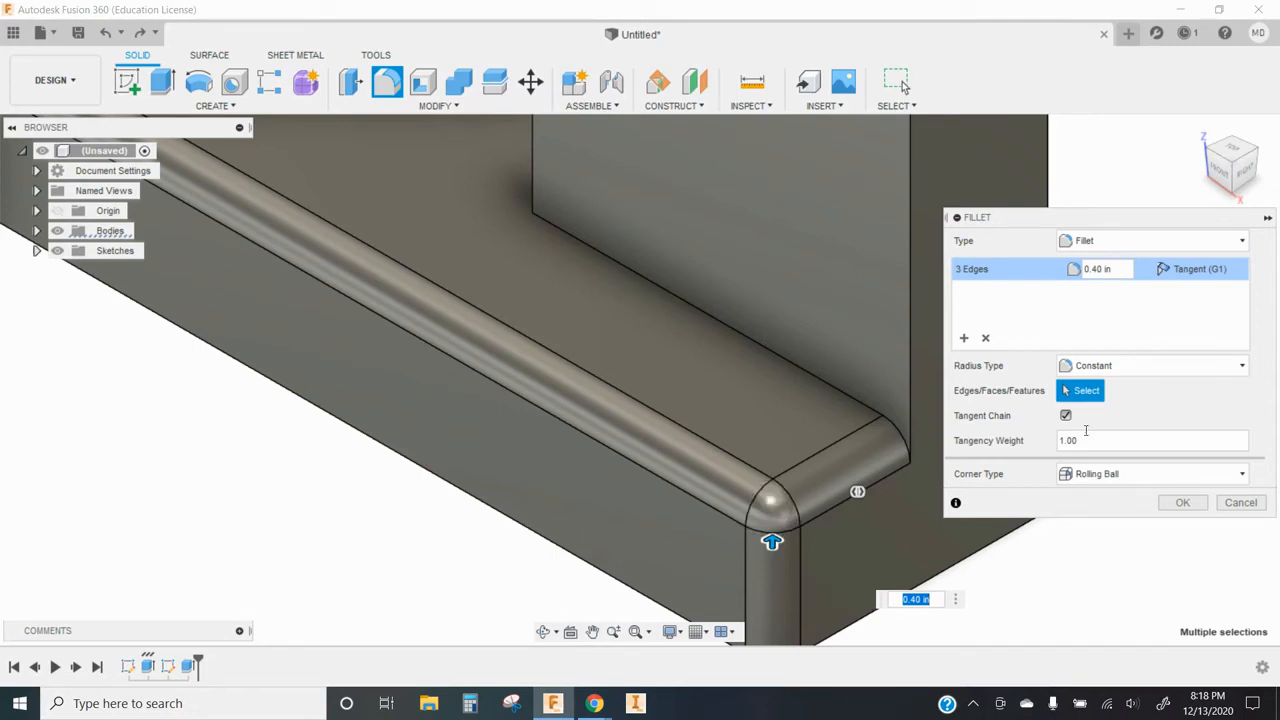
# Step: Try the Setback corner type on the base corner's three-edge fillet, and finish the fillet with the Rolling Ball corner type
pyautogui.click(1112, 474)
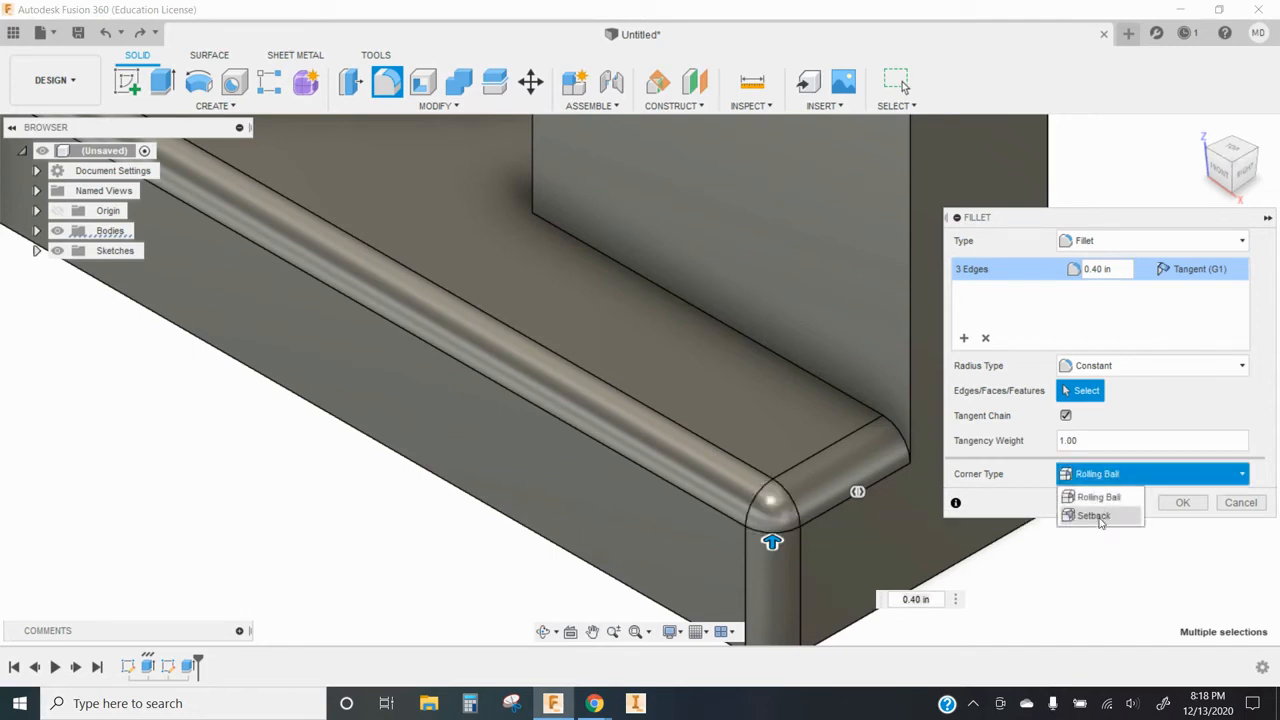
pyautogui.click(1100, 515)
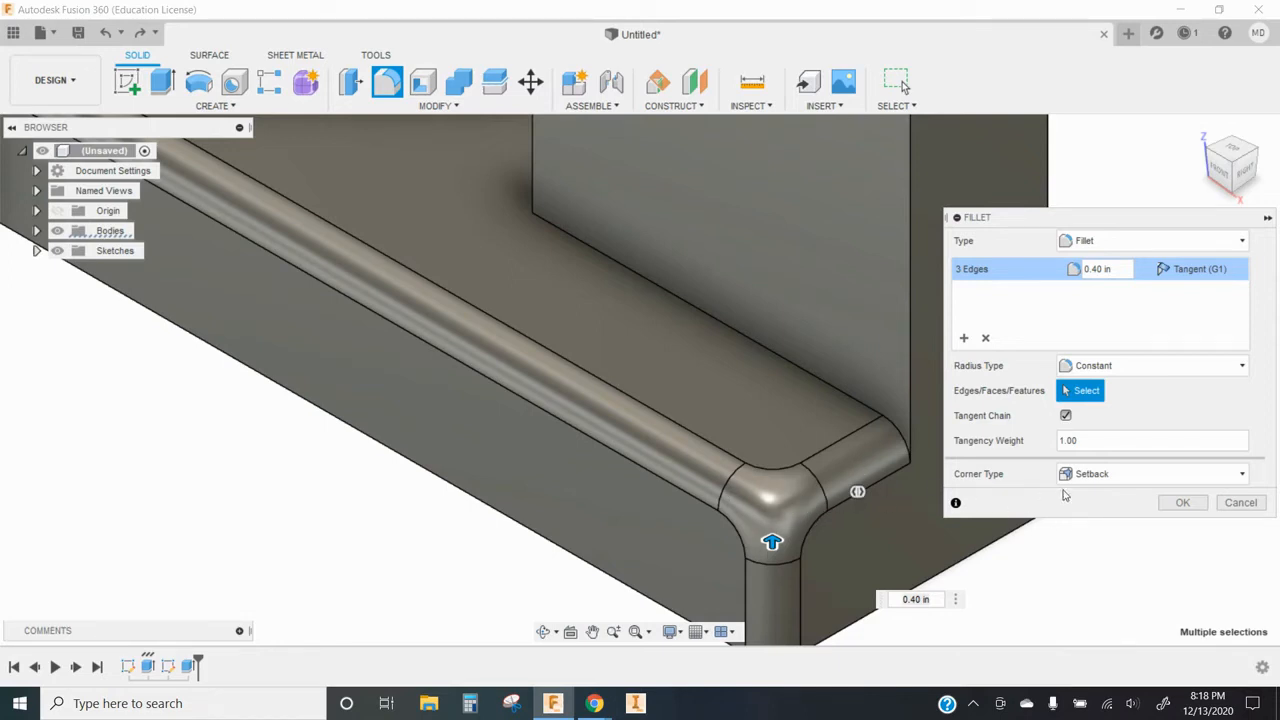
pyautogui.click(1094, 478)
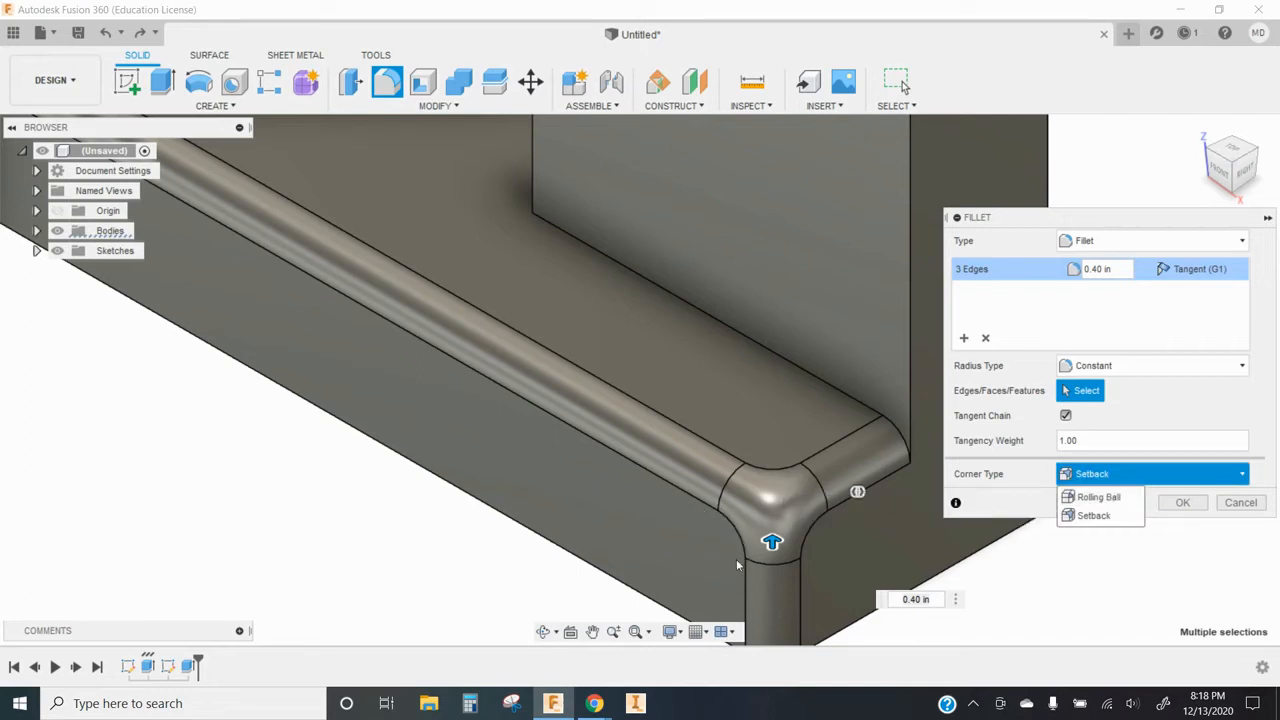
pyautogui.click(1097, 497)
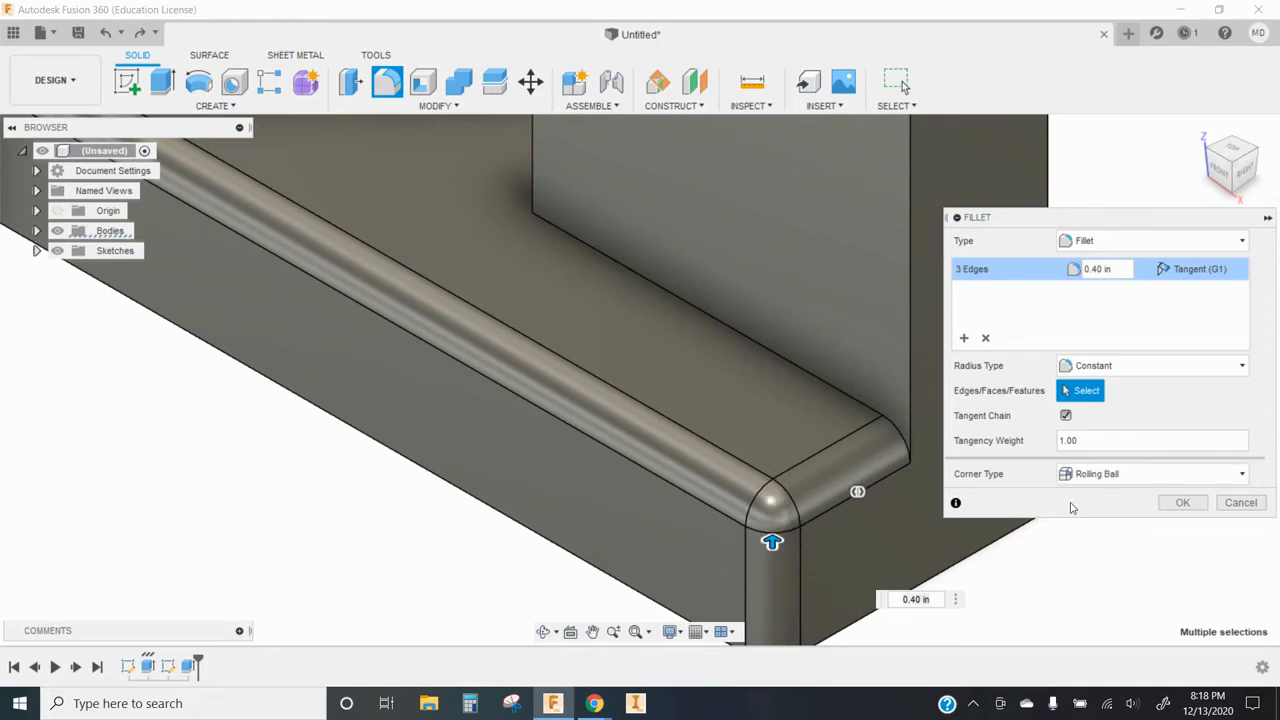
pyautogui.click(1182, 502)
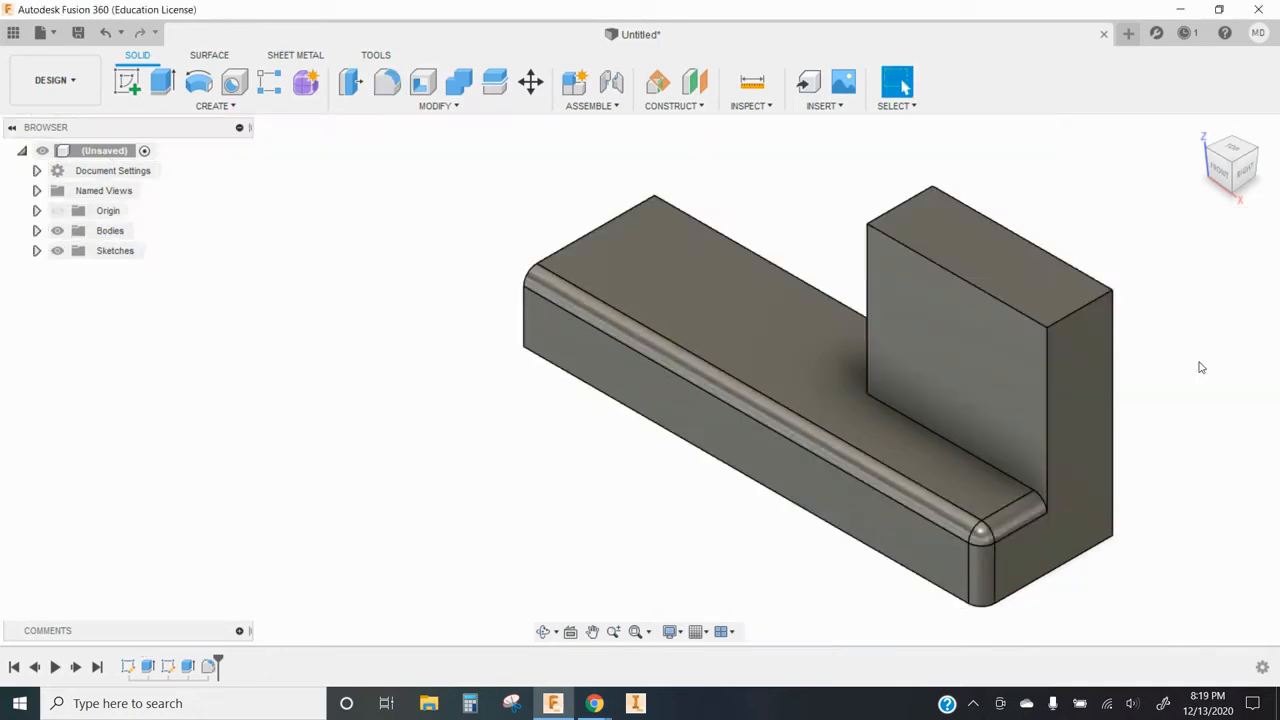
# Step: Try a 0.50 in Equal Distance chamfer on the upright block's front top edge
pyautogui.click(434, 106)
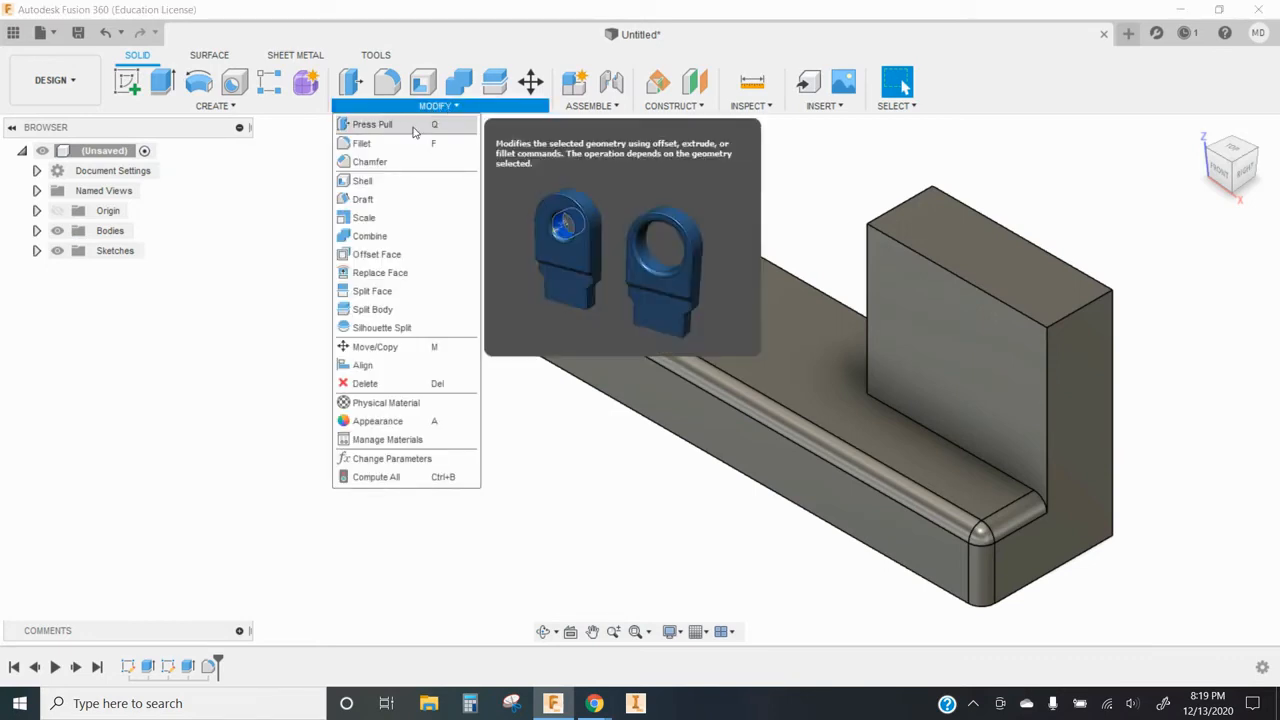
pyautogui.click(370, 164)
pyautogui.scroll(-3, 322, 300)
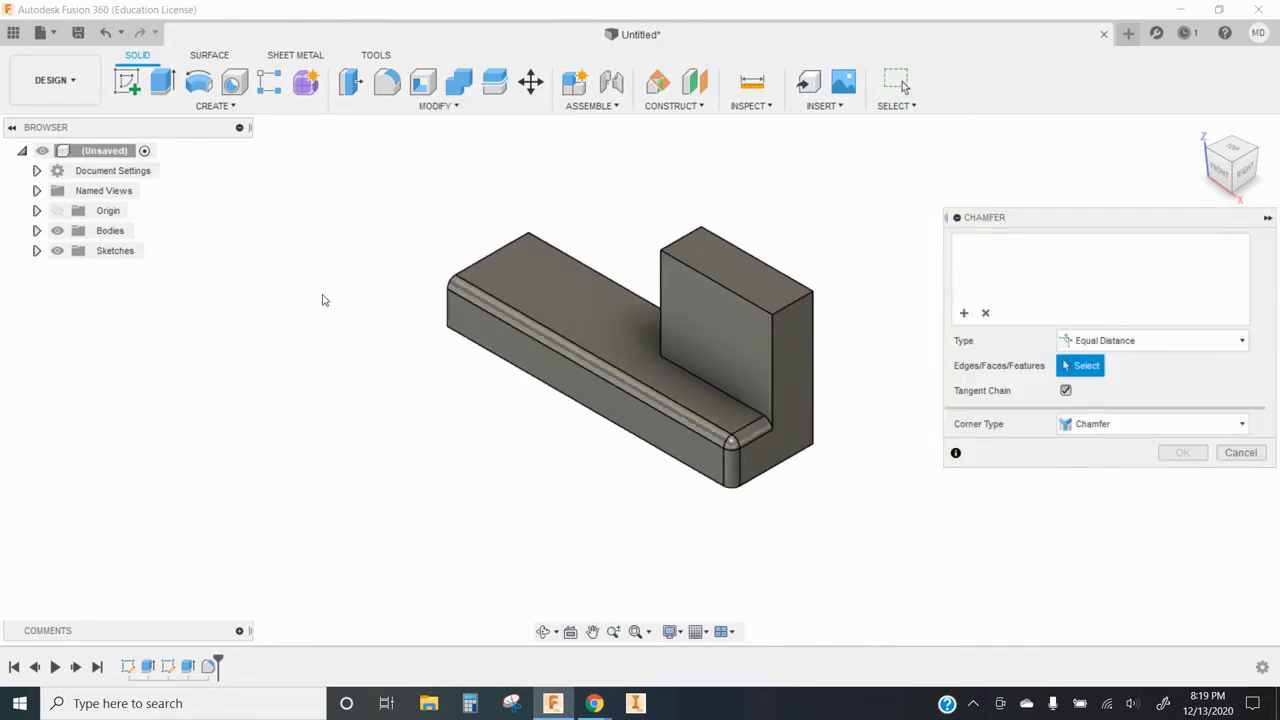
pyautogui.scroll(2, 620, 255)
pyautogui.scroll(3, 720, 308)
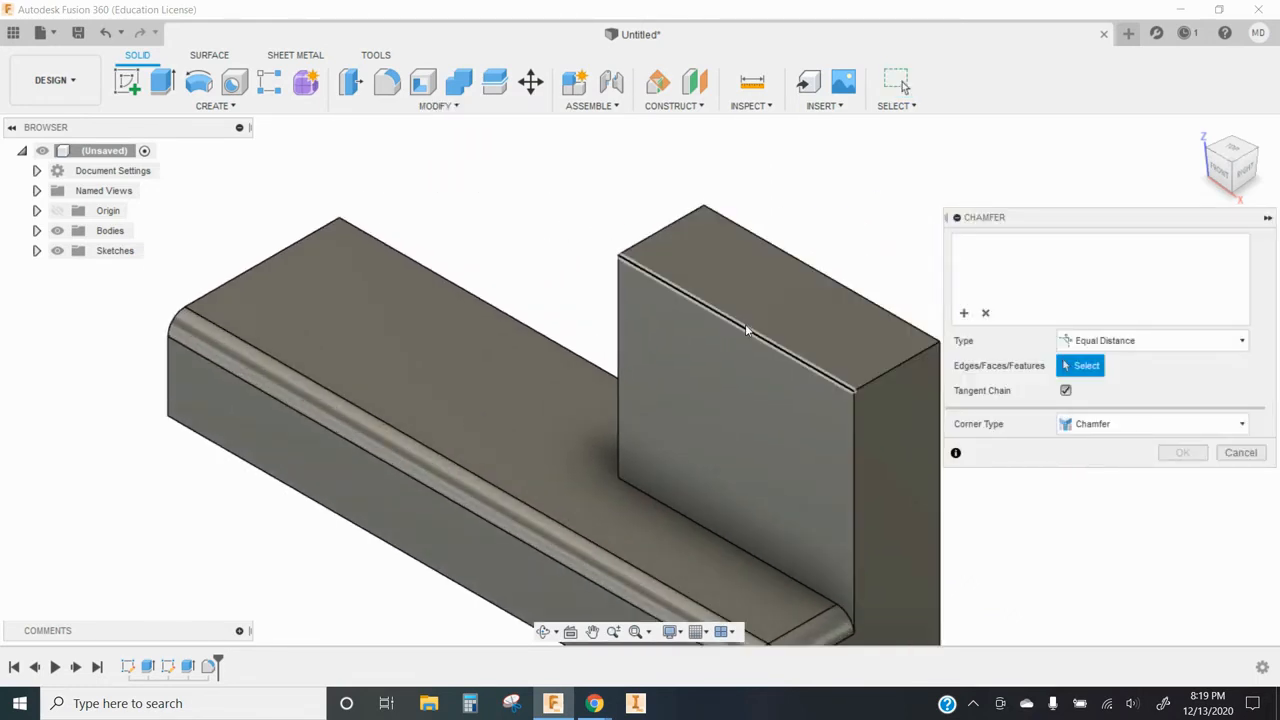
pyautogui.click(745, 327)
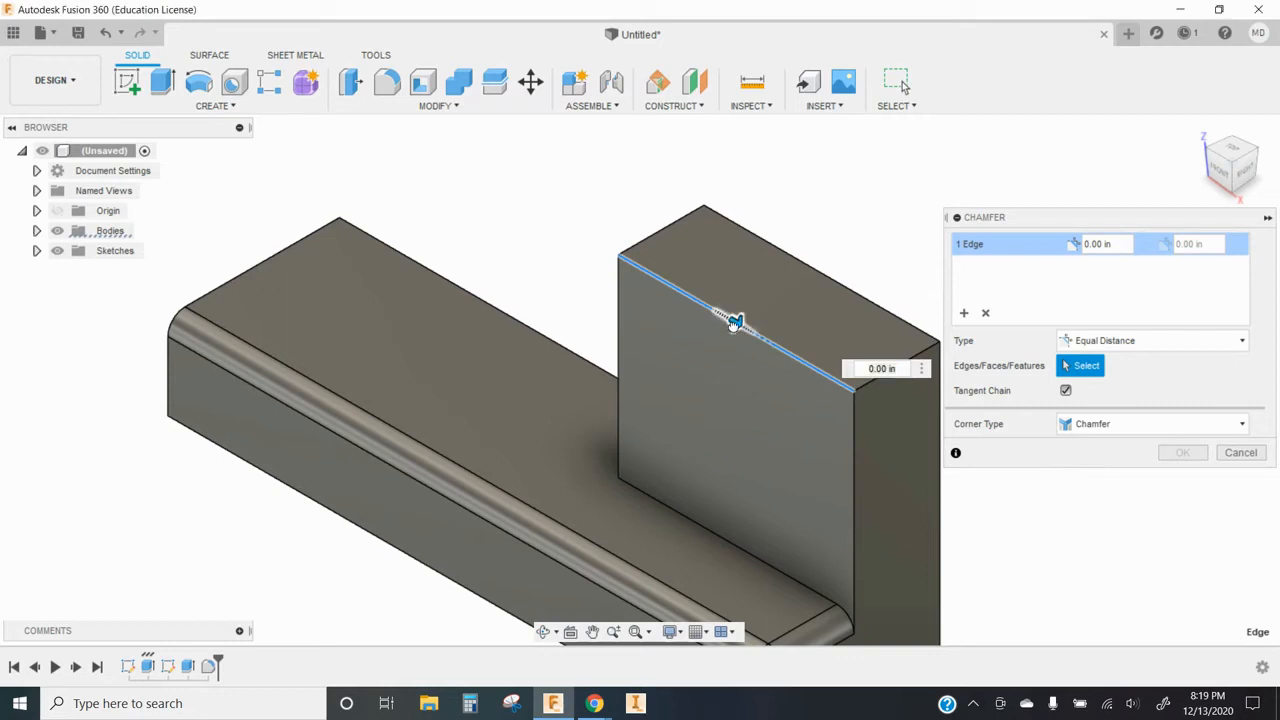
pyautogui.scroll(-2, 656, 339)
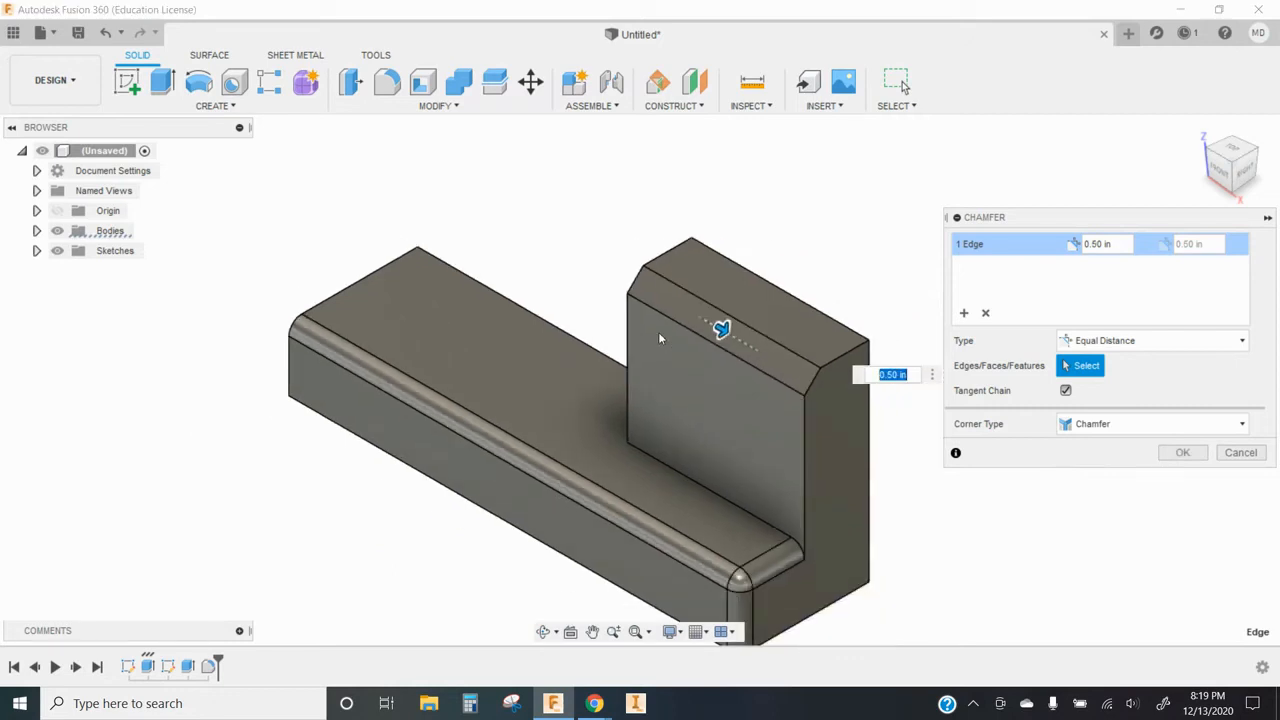
# Step: Examine the previewed equal-distance chamfer along the upright's front top edge
pyautogui.scroll(2, 732, 340)
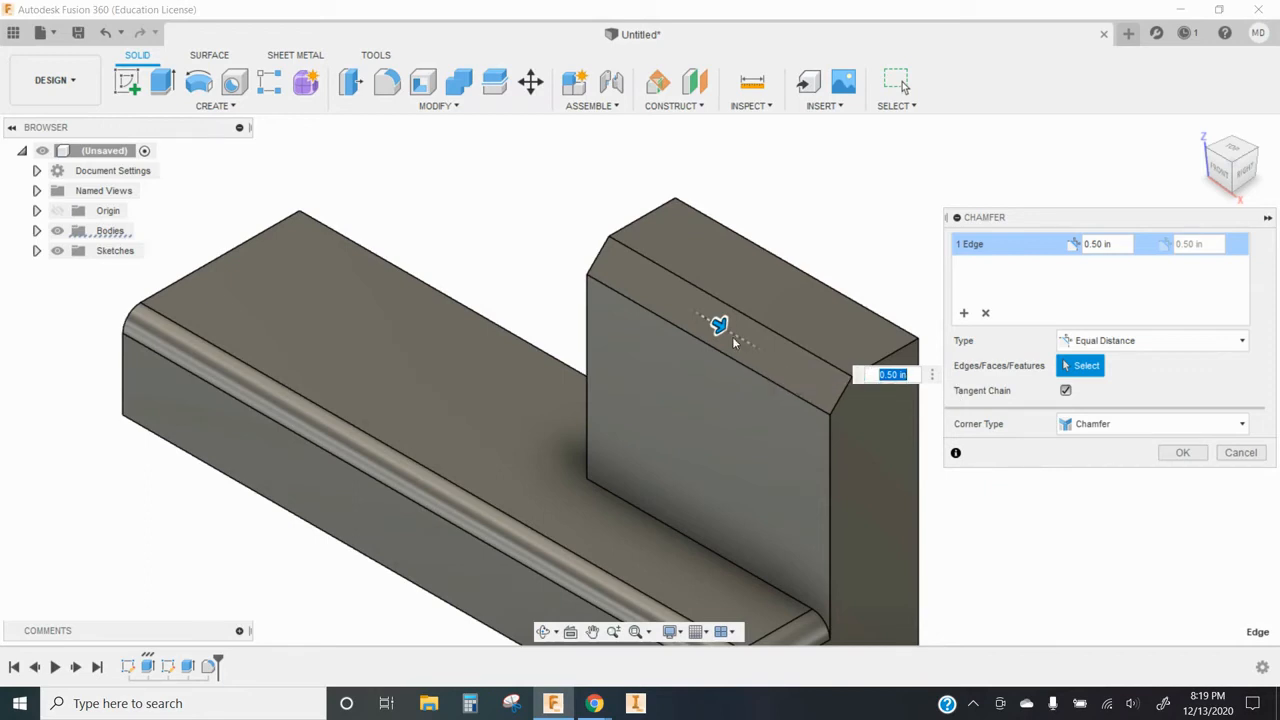
pyautogui.scroll(1, 716, 322)
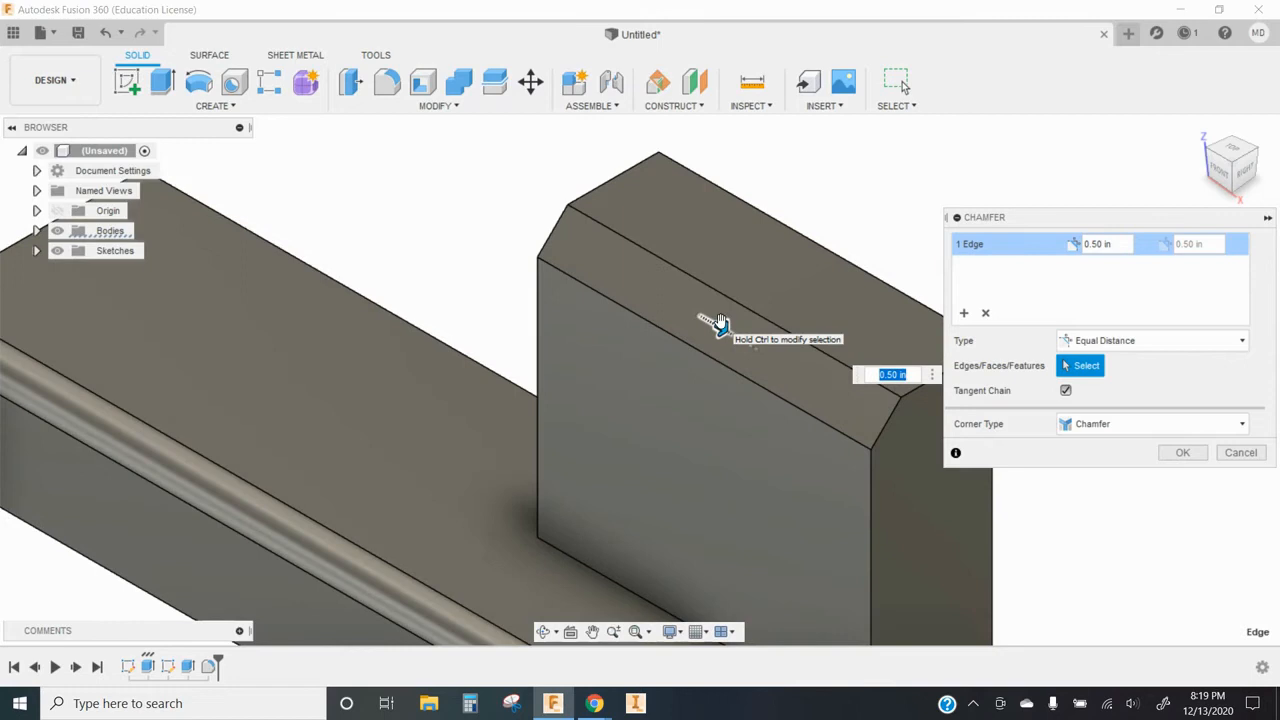
pyautogui.scroll(-1, 718, 322)
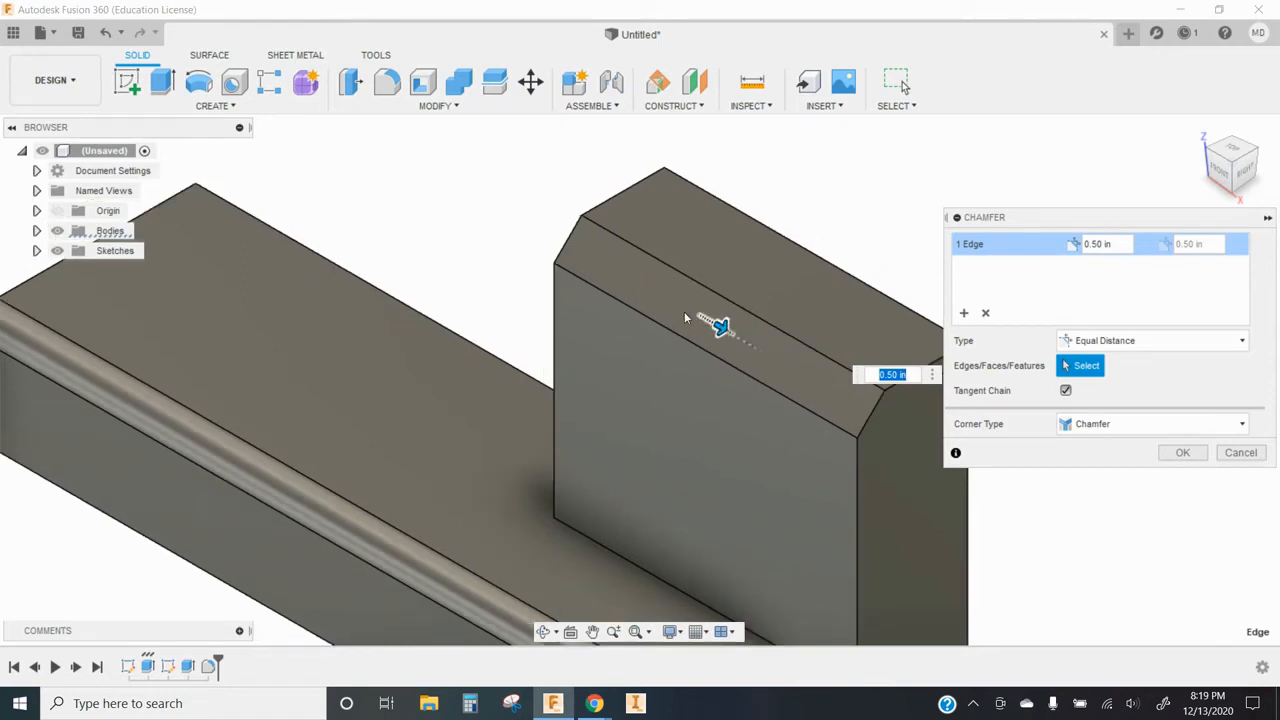
pyautogui.scroll(-2, 600, 313)
pyautogui.scroll(2, 740, 314)
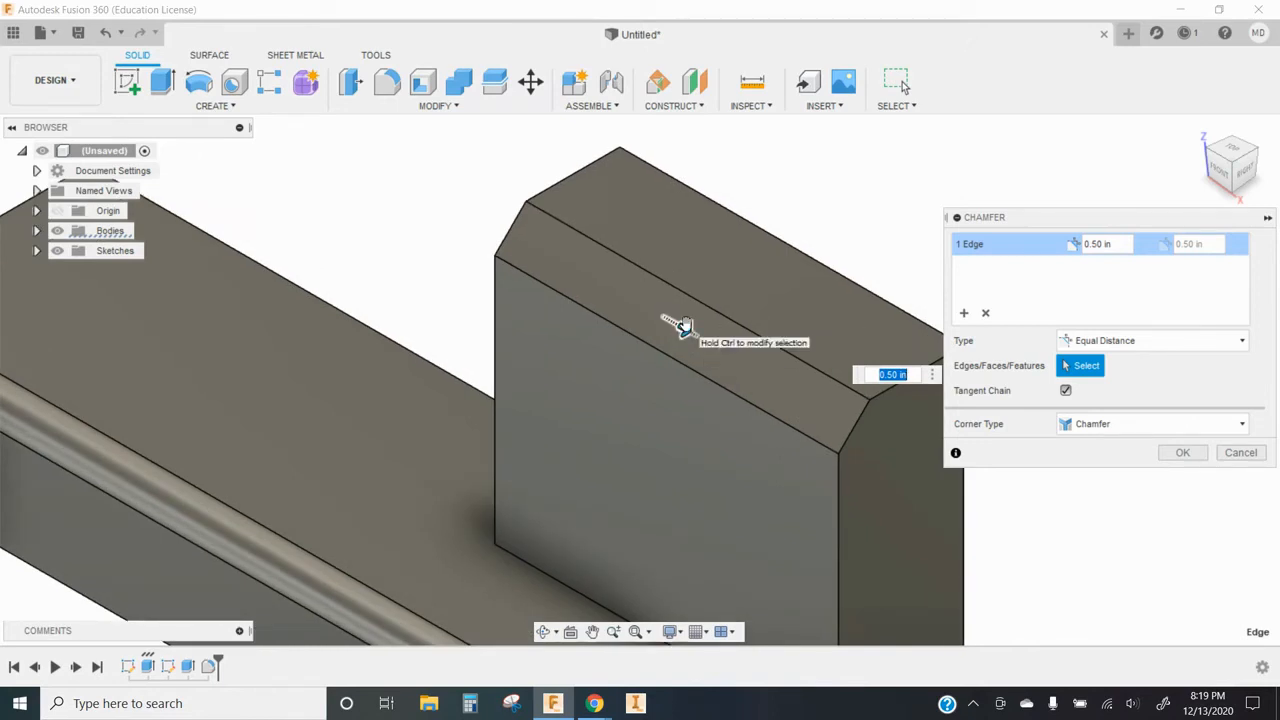
pyautogui.scroll(-1, 620, 332)
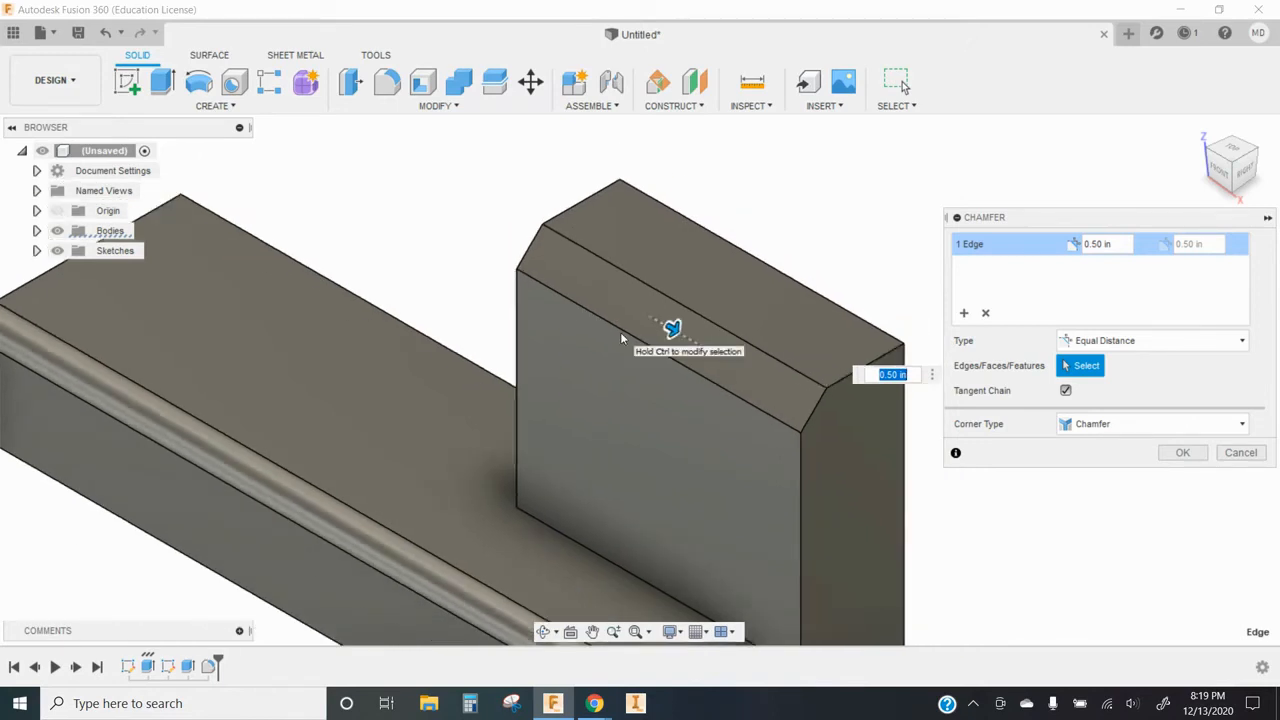
pyautogui.scroll(2, 620, 334)
pyautogui.scroll(-2, 620, 334)
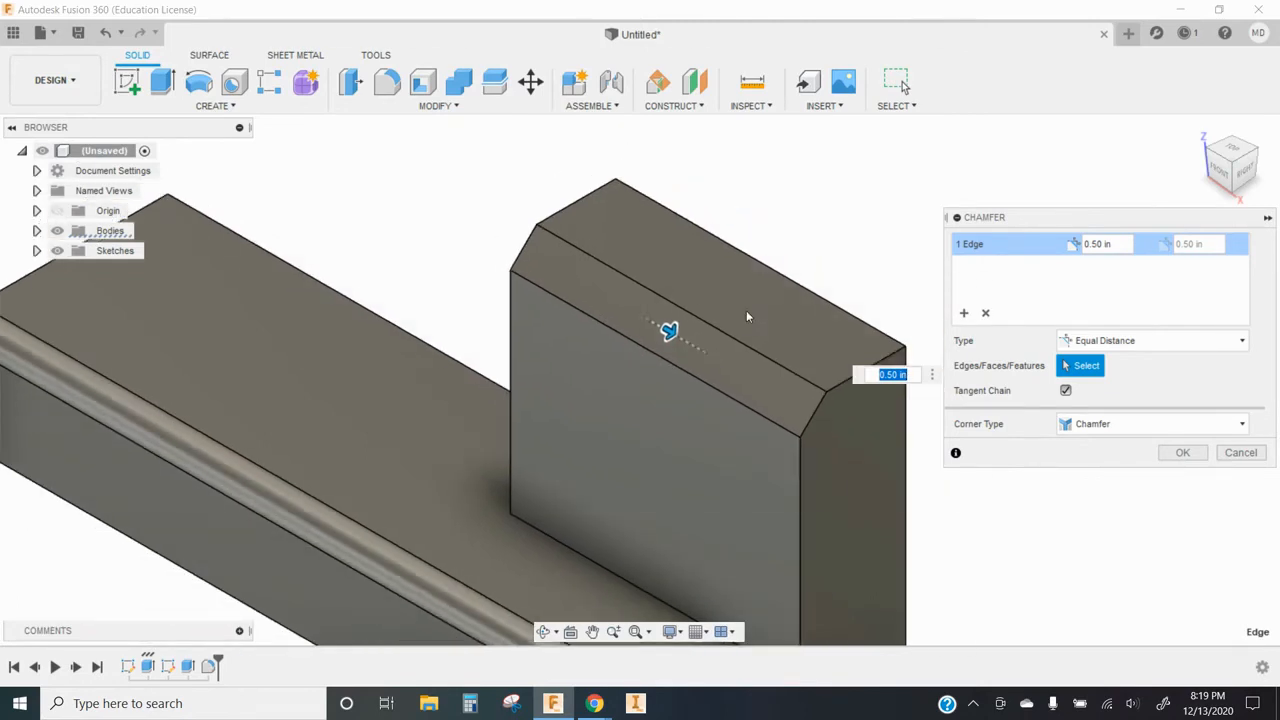
pyautogui.scroll(2, 836, 293)
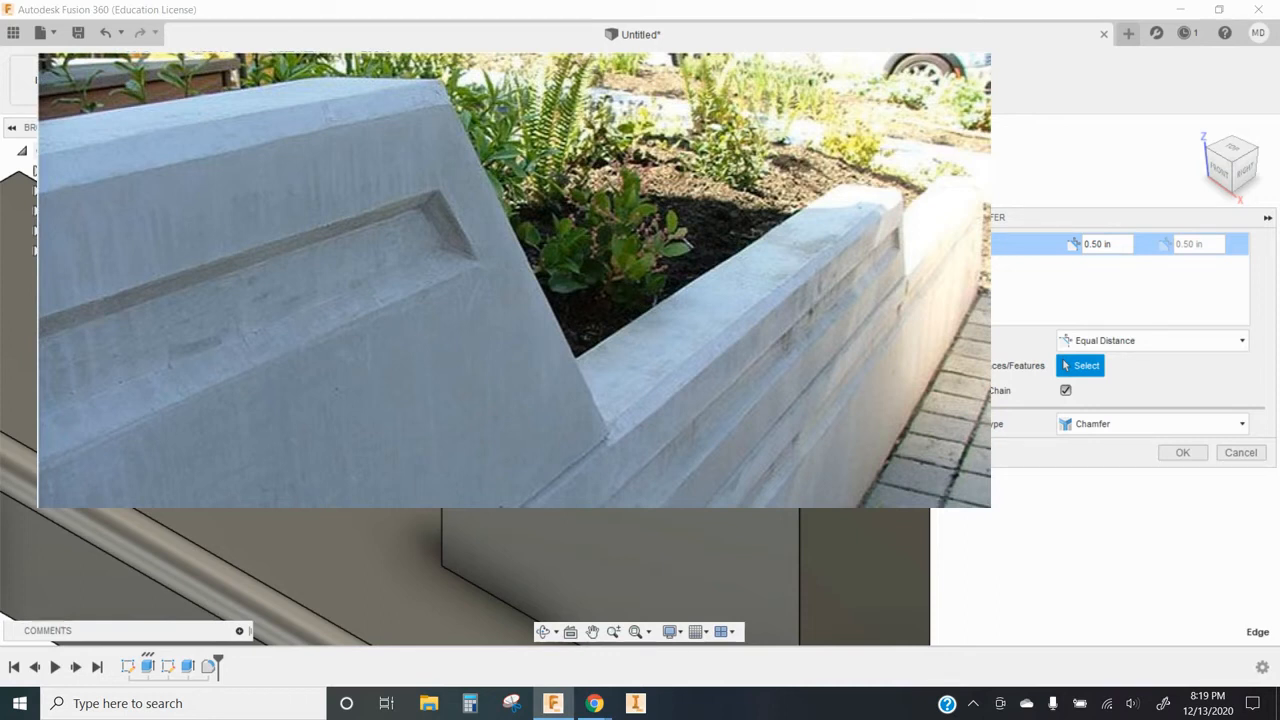
pyautogui.moveTo(560, 400); pyautogui.dragTo(486, 394, button='middle')
pyautogui.moveTo(789, 350); pyautogui.dragTo(751, 360, button='middle')
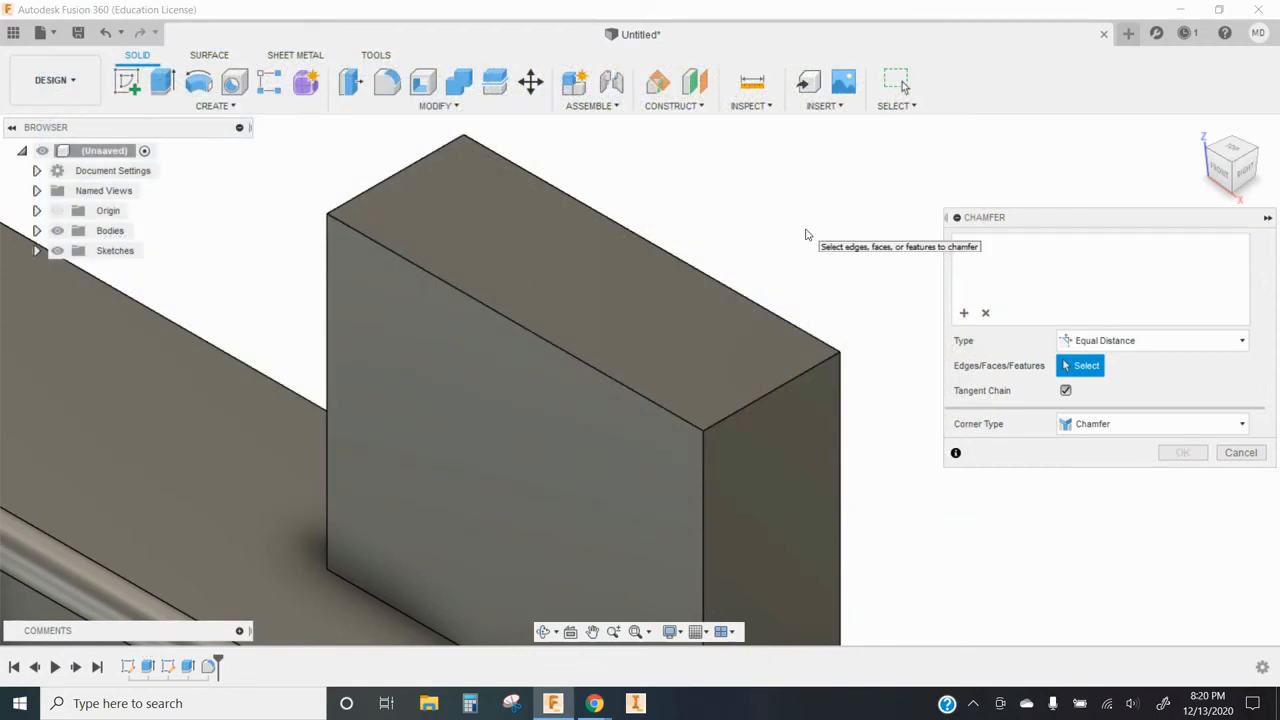
# Step: Try a 0.20 in Equal Distance chamfer on the upright's whole top face and review the available chamfer types
pyautogui.scroll(-2, 806, 233)
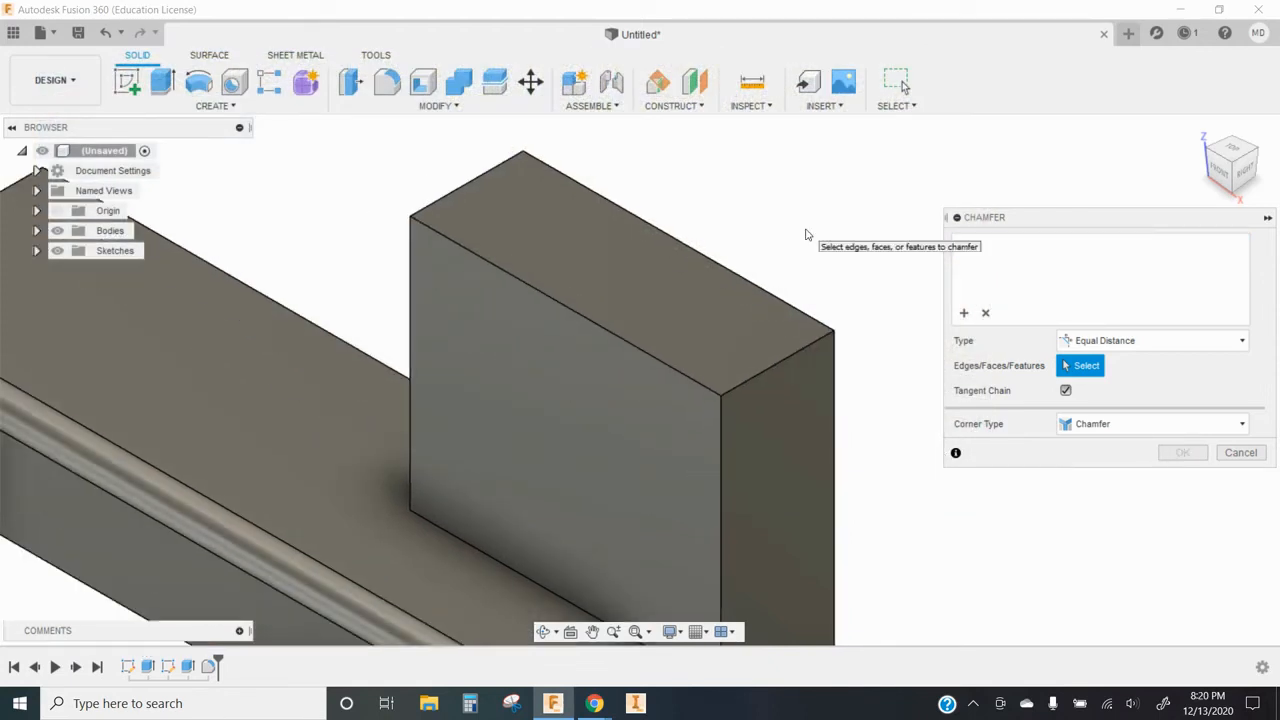
pyautogui.click(594, 247)
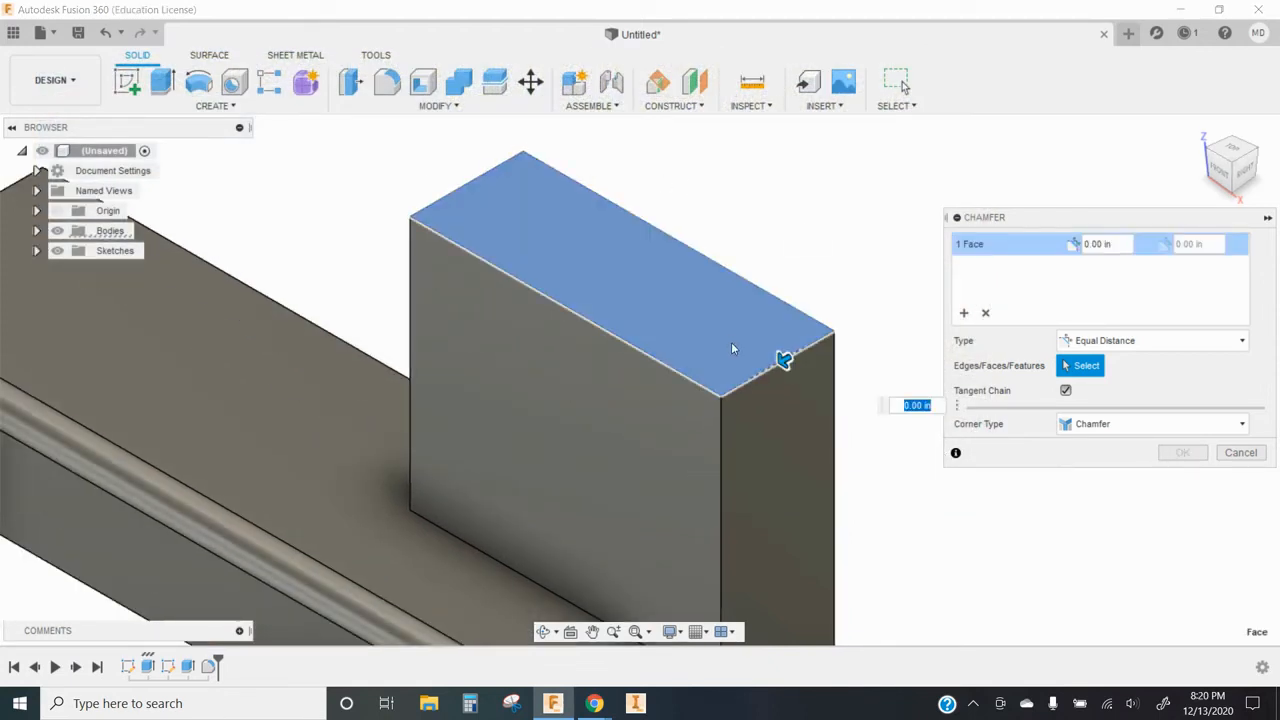
pyautogui.moveTo(776, 363); pyautogui.dragTo(779, 361)
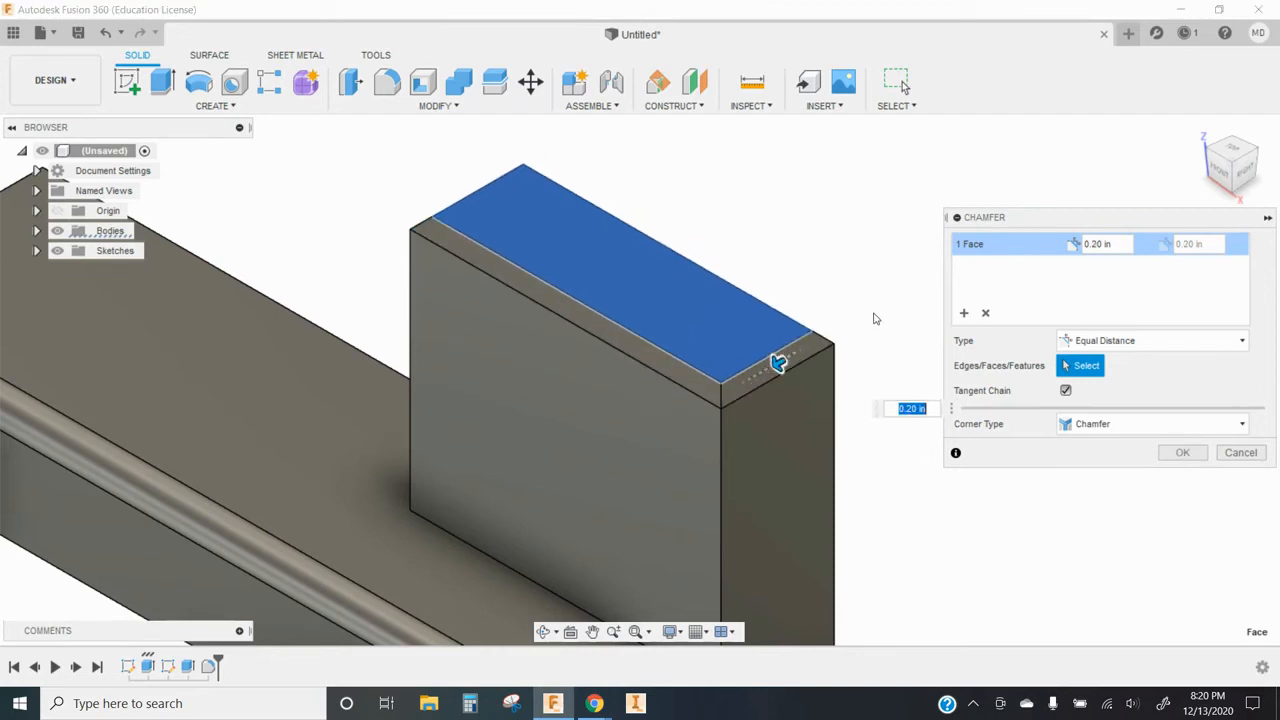
pyautogui.click(1062, 340)
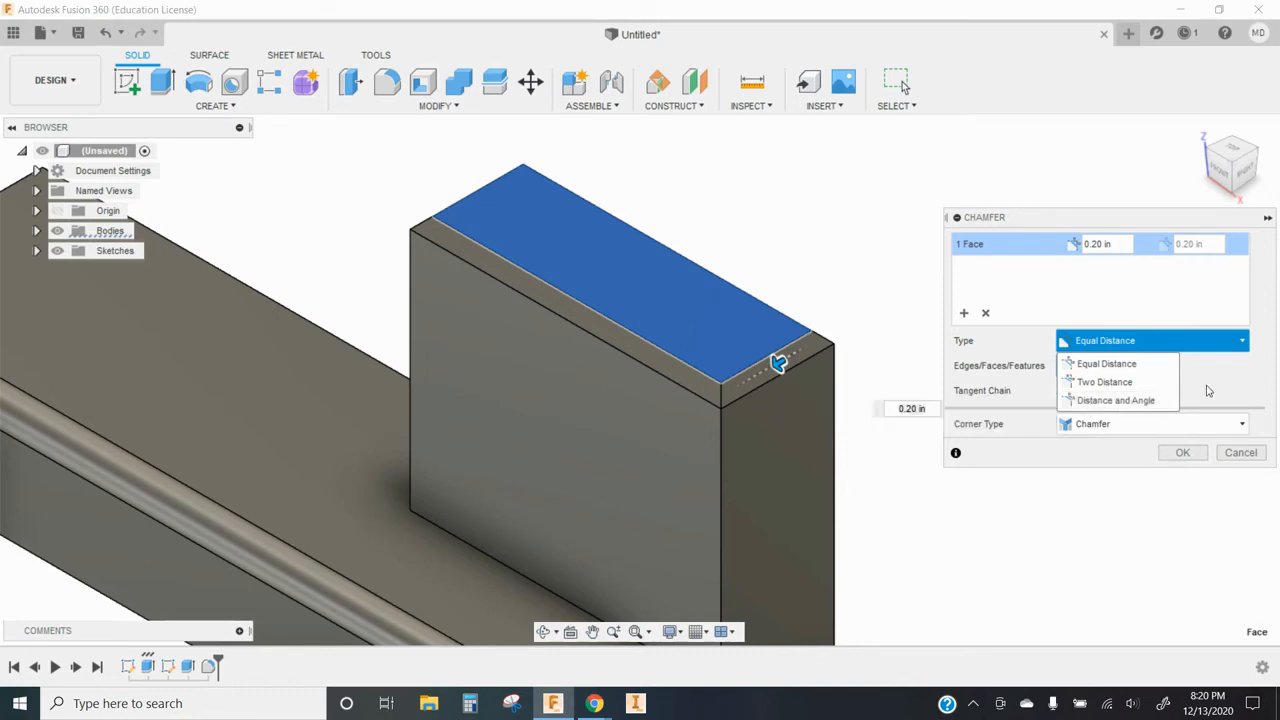
pyautogui.click(1218, 383)
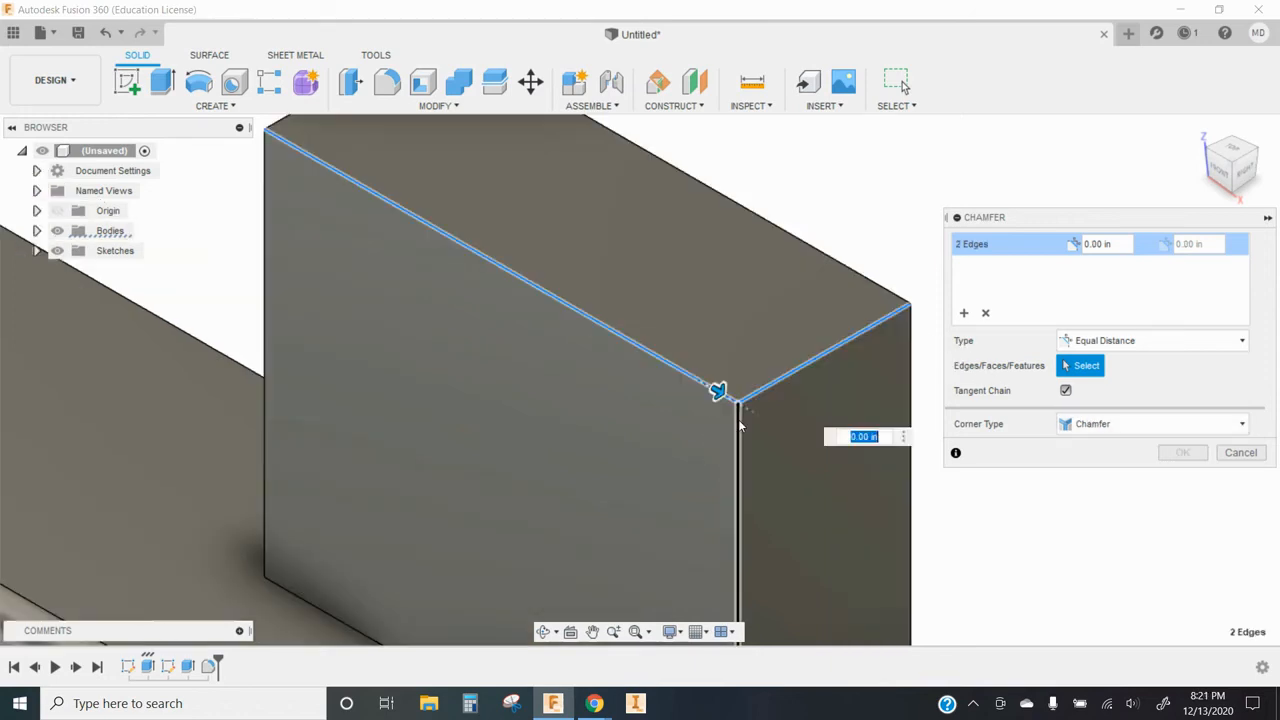
# Step: Include the vertical edge in the chamfer at the upright's front upper corner and set all three edges to 0.40 in
pyautogui.click(740, 426)
pyautogui.write('0.3')
pyautogui.press('Return')
pyautogui.moveTo(722, 412)
pyautogui.mouseDown()
pyautogui.moveTo(729, 391)
pyautogui.moveTo(735, 400)
pyautogui.mouseUp()
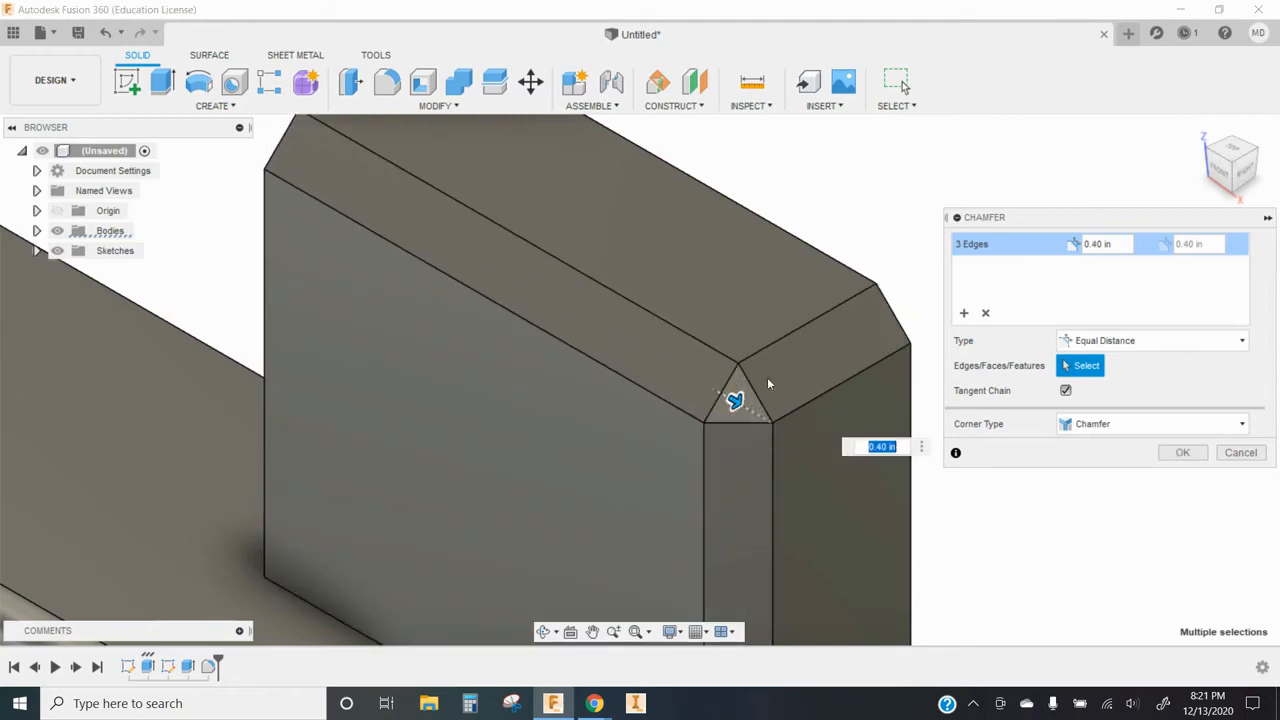
pyautogui.scroll(2, 757, 418)
pyautogui.scroll(-2, 755, 420)
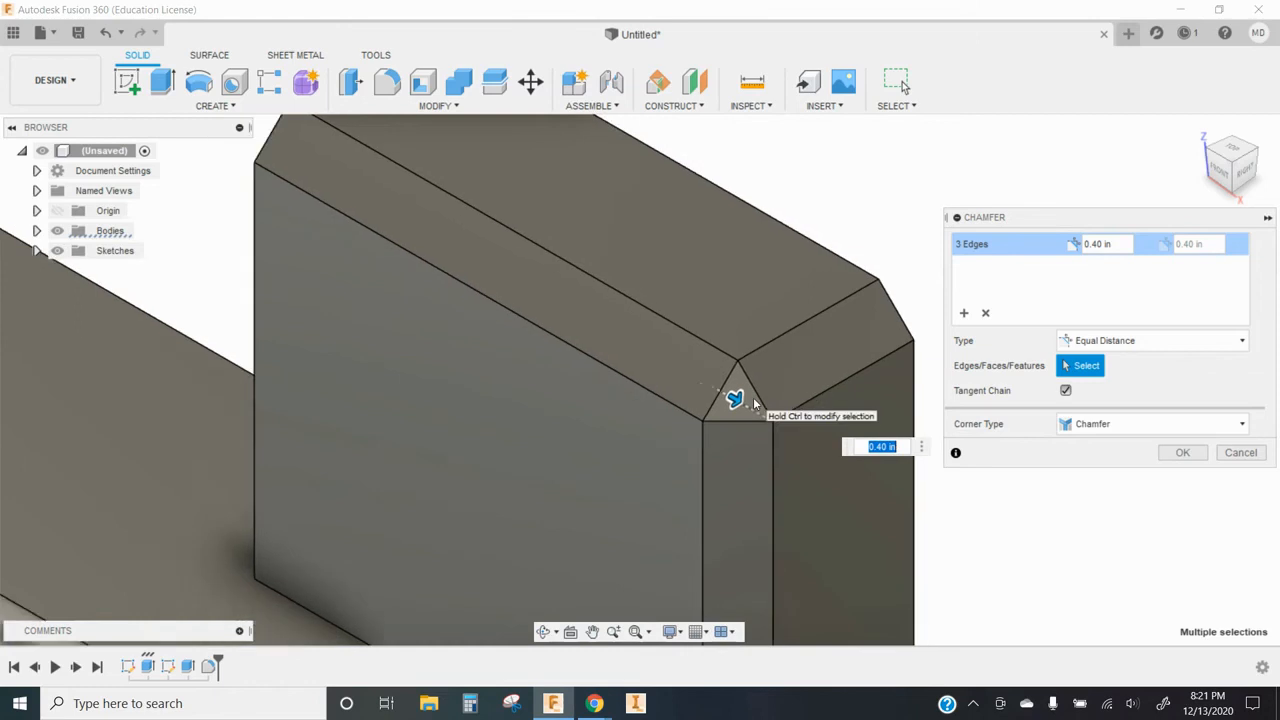
pyautogui.scroll(-1, 756, 404)
pyautogui.scroll(2, 746, 420)
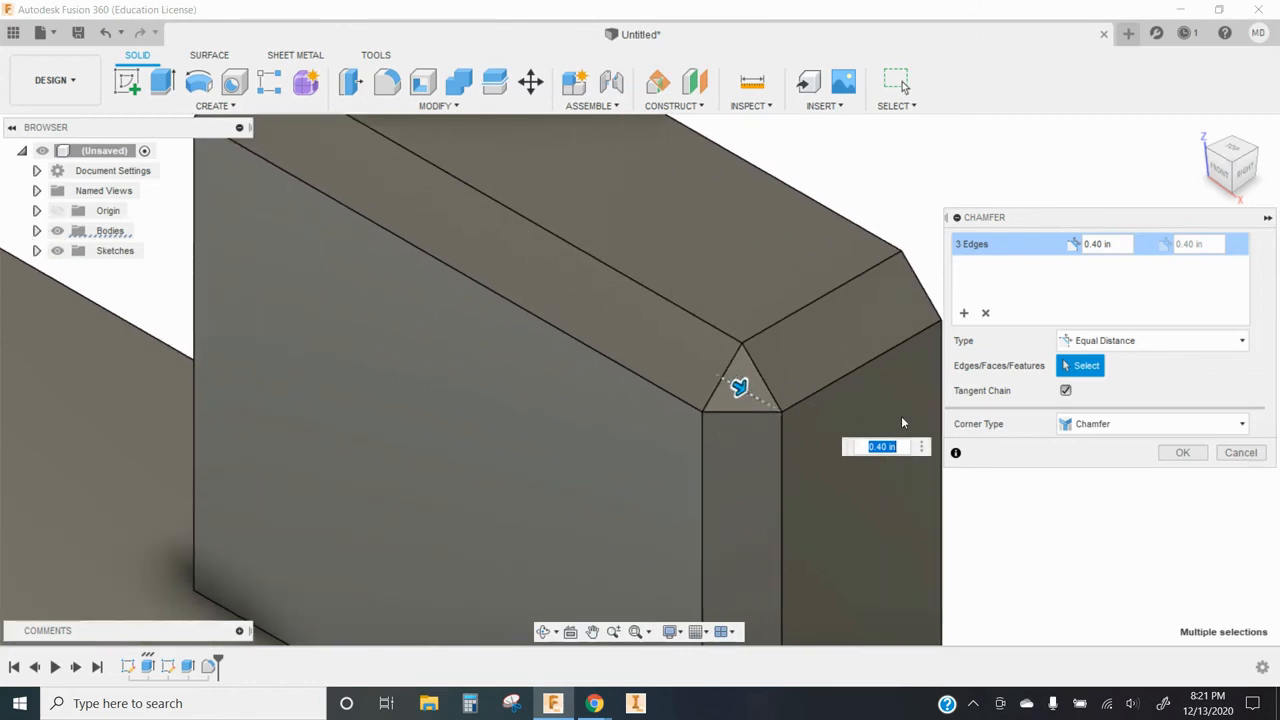
# Step: Try the Miter and Blend corner types on the upright's three-edge chamfer
pyautogui.click(1110, 424)
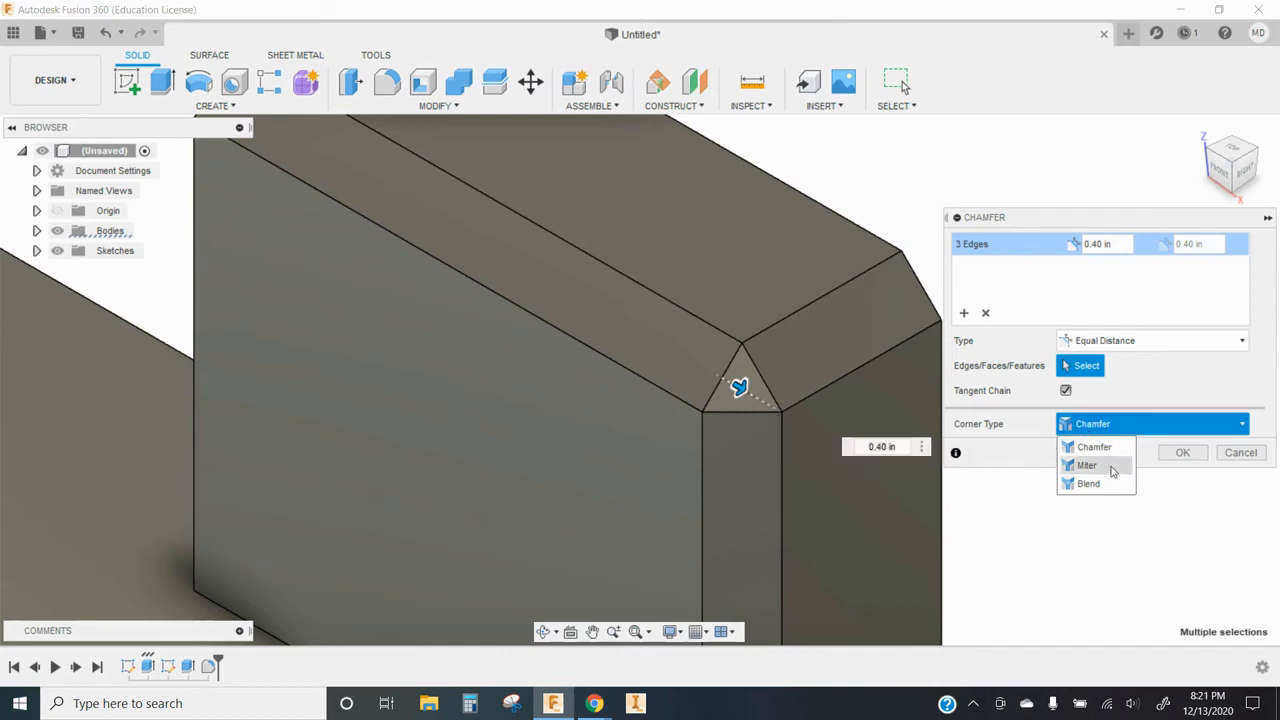
pyautogui.click(1110, 465)
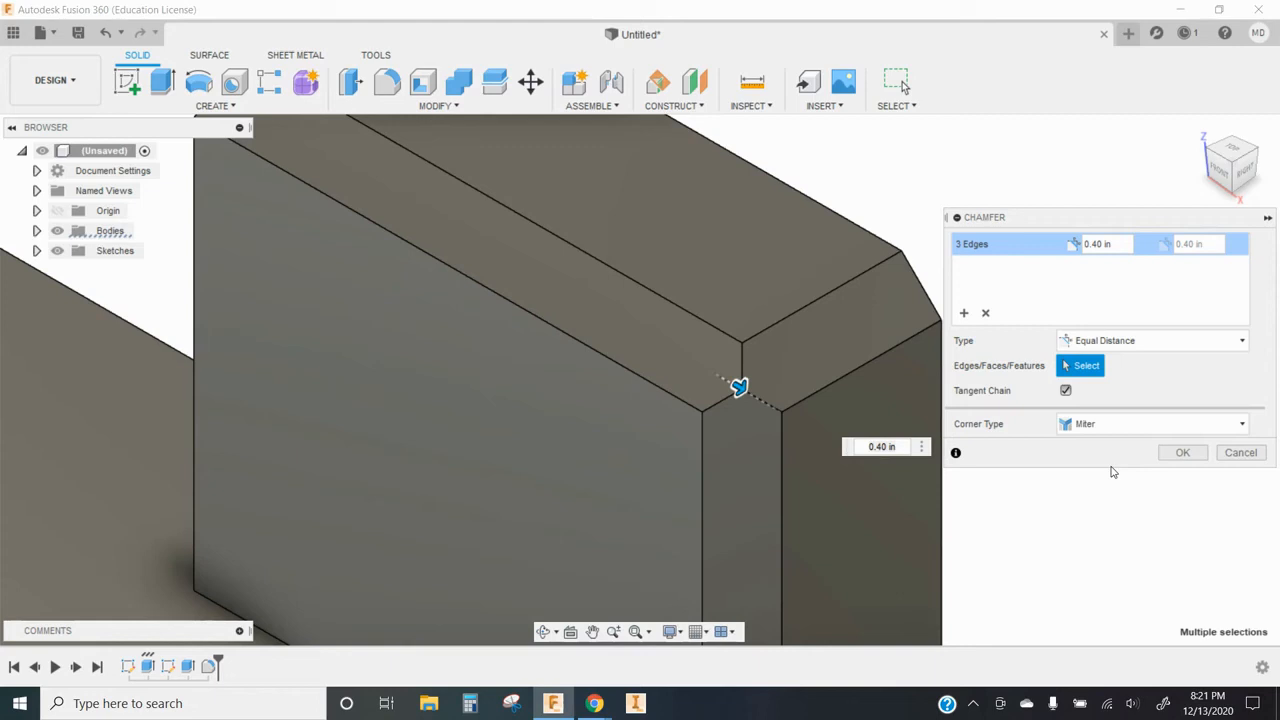
pyautogui.click(1118, 428)
pyautogui.click(1101, 484)
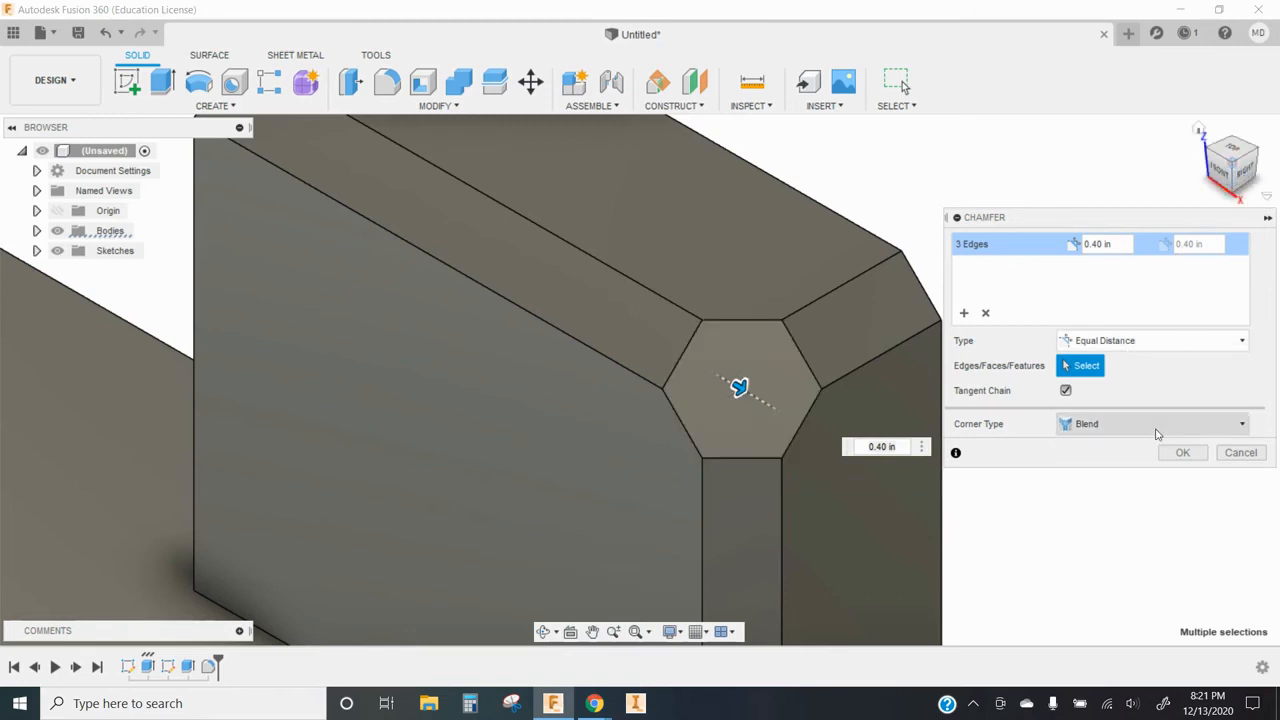
# Step: Set the chamfer's corner type to Chamfer and apply it to the upright's three edges
pyautogui.click(1157, 433)
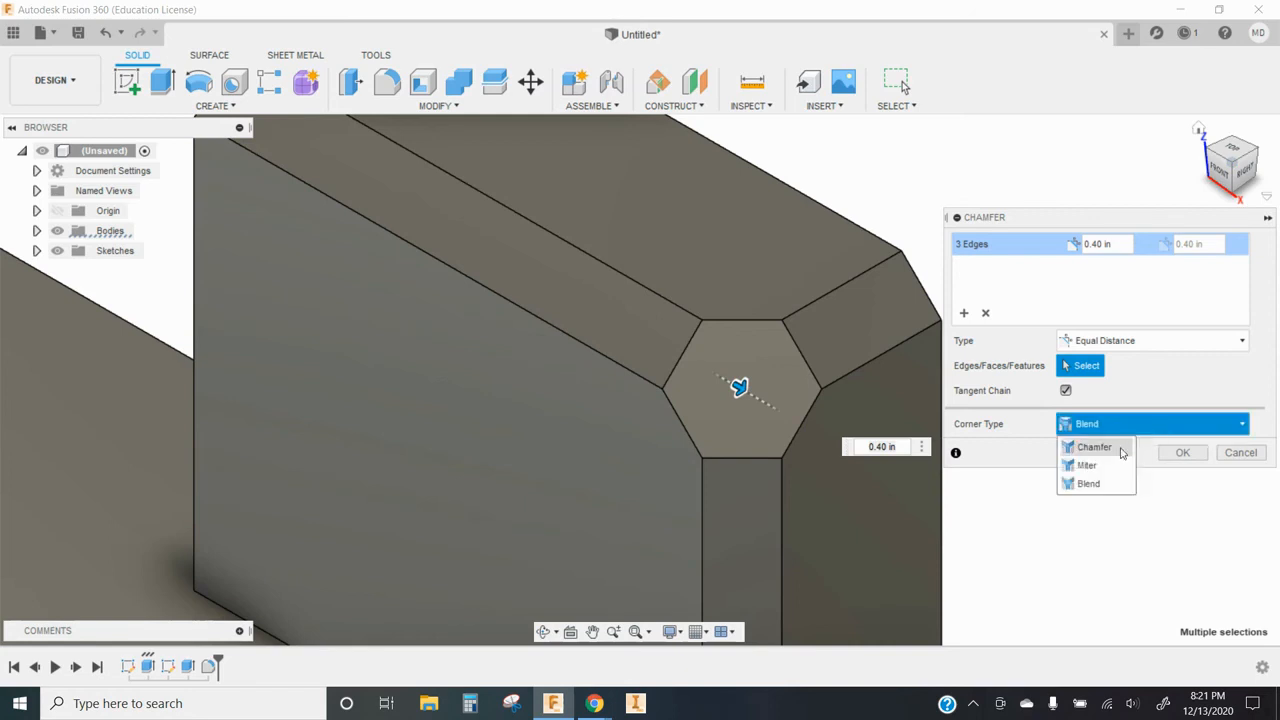
pyautogui.click(1121, 450)
pyautogui.click(1181, 453)
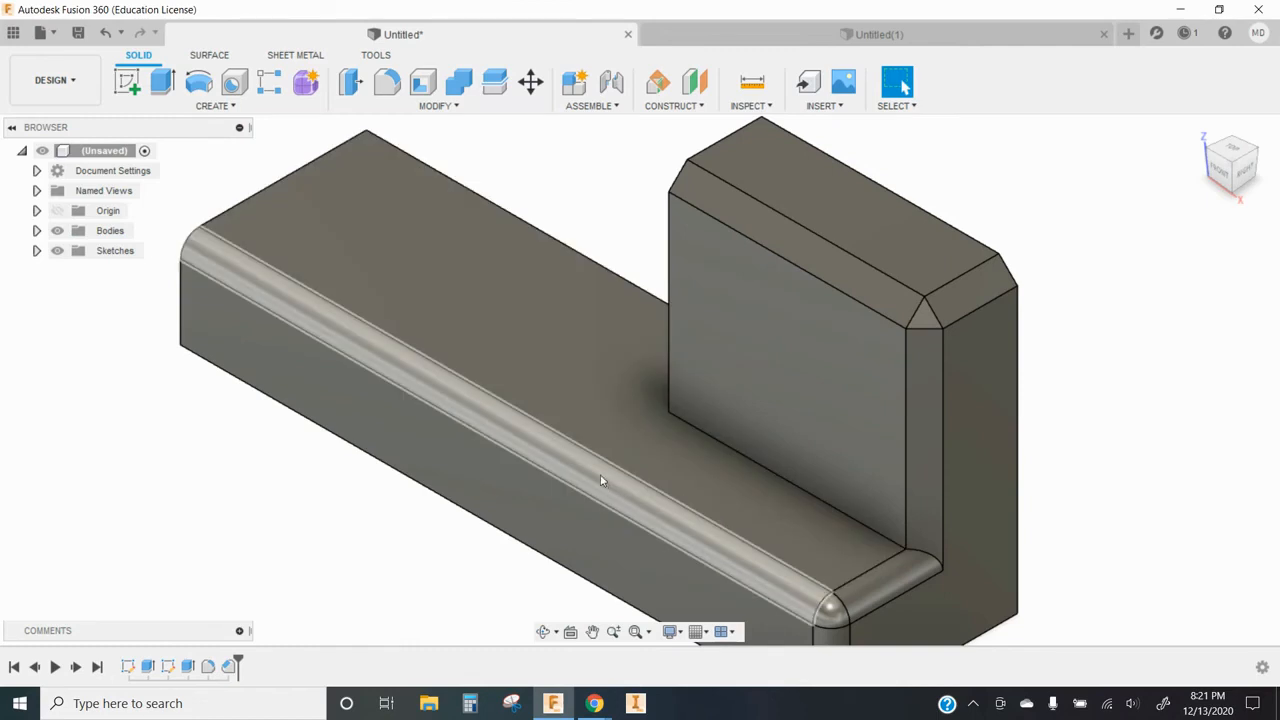
# Step: Switch to the empty Untitled(1) design and start a sketch on the right-side plane
pyautogui.click(803, 42)
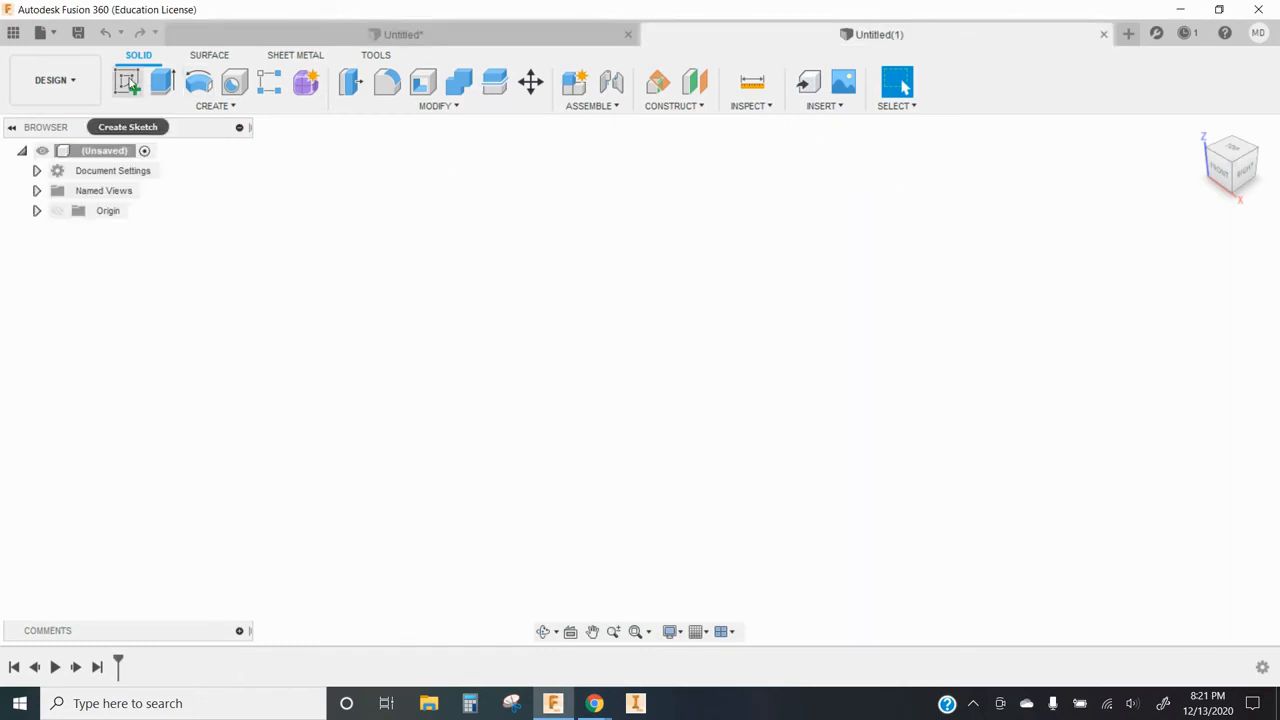
pyautogui.click(127, 82)
pyautogui.click(679, 342)
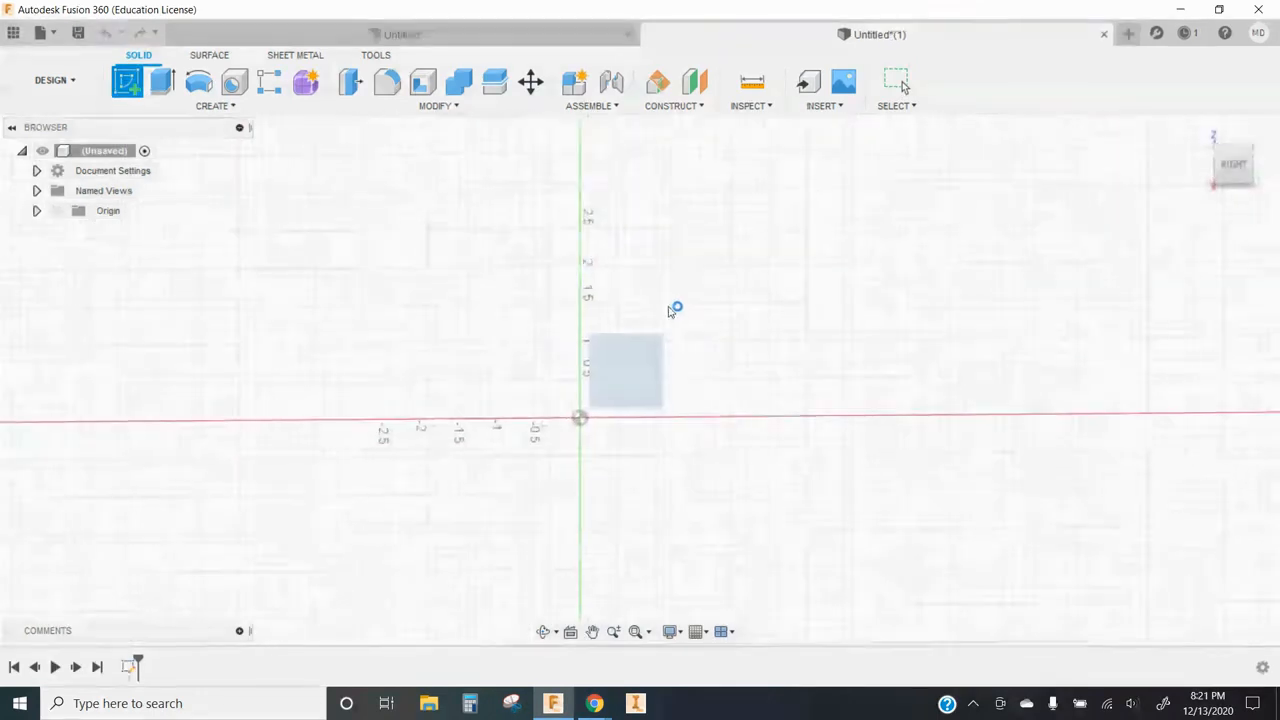
pyautogui.scroll(3, 570, 442)
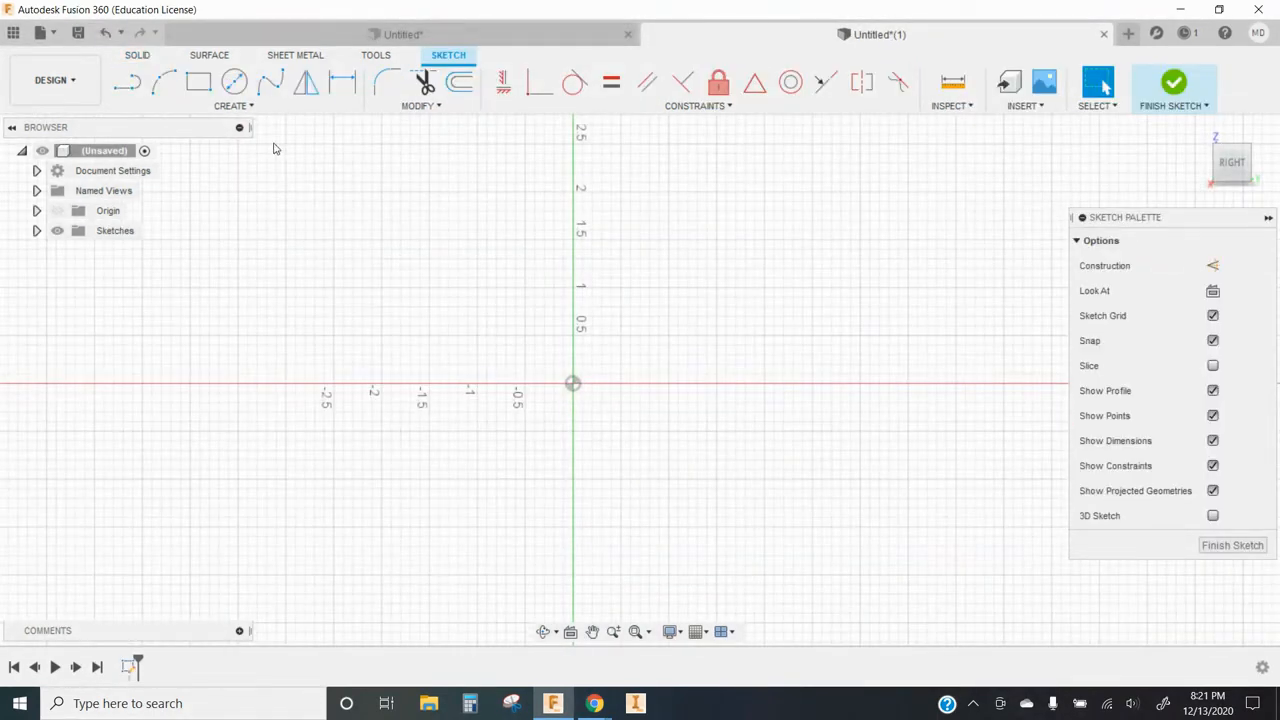
# Step: Draw a center rectangle on the origin, 2 in high and 4 in wide
pyautogui.click(228, 106)
pyautogui.moveTo(219, 142)
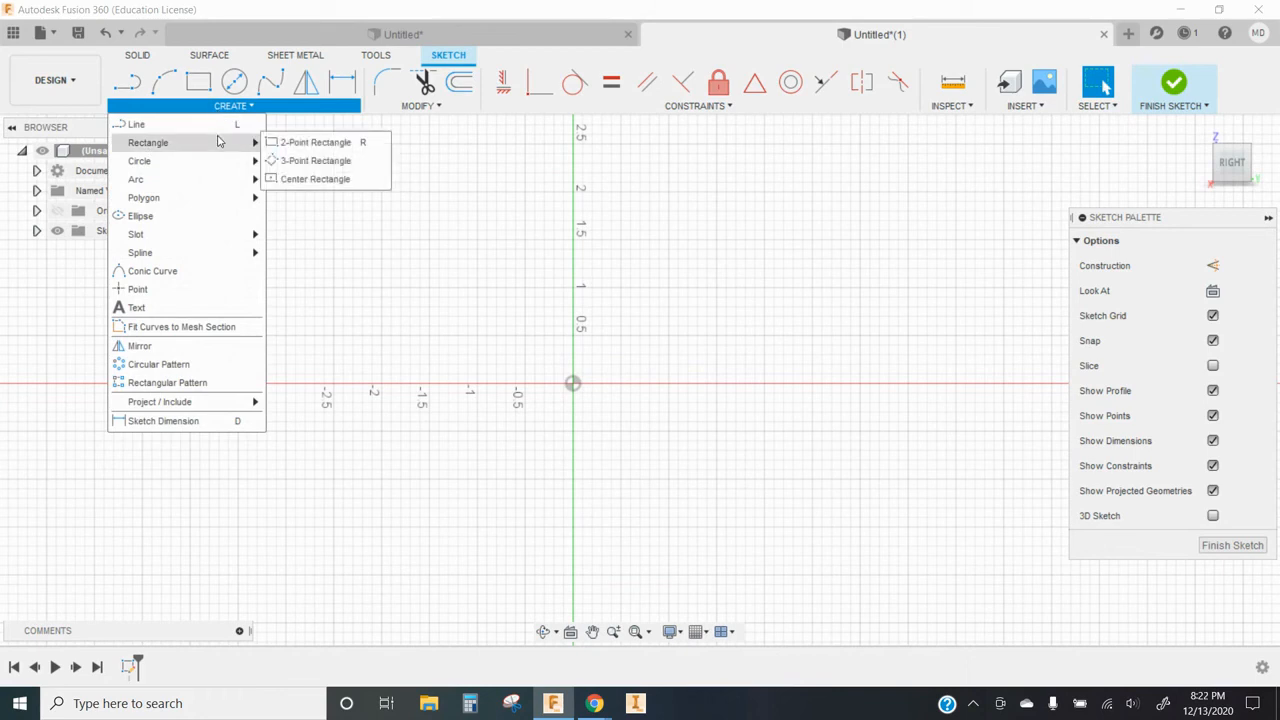
pyautogui.click(305, 179)
pyautogui.click(573, 383)
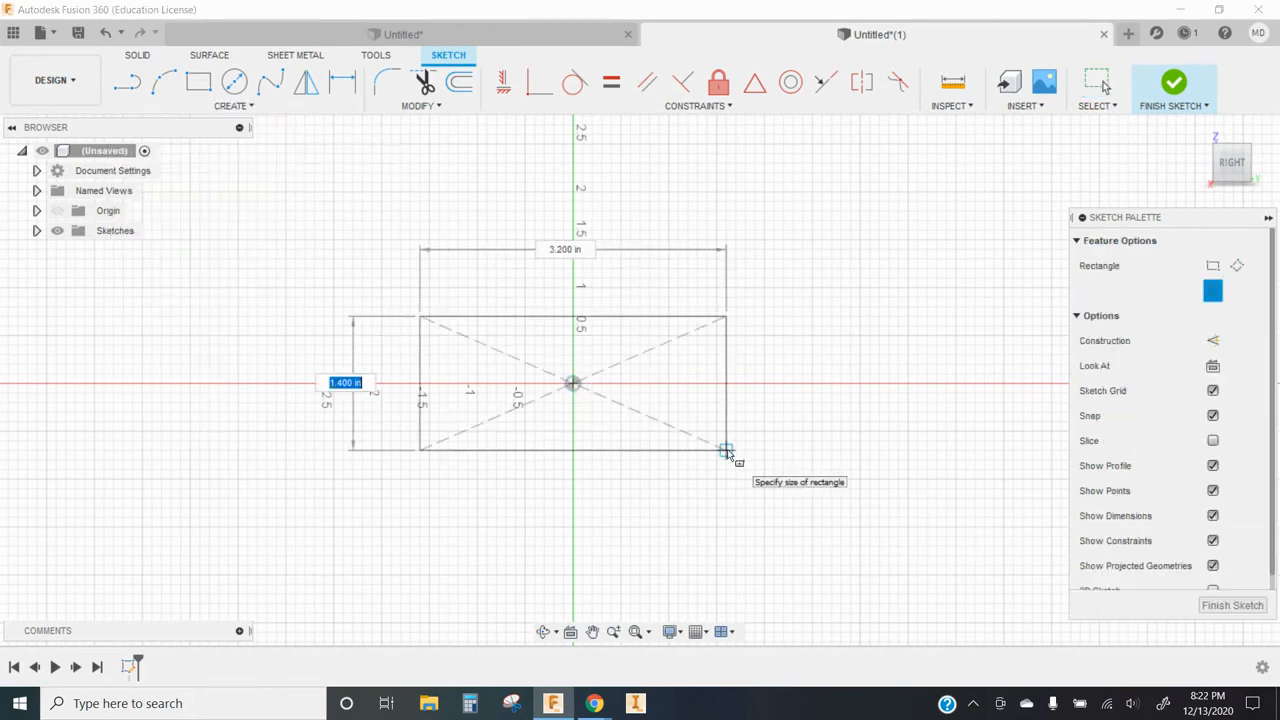
pyautogui.write('2')
pyautogui.press('Tab')
pyautogui.write('4')
pyautogui.press('Return')
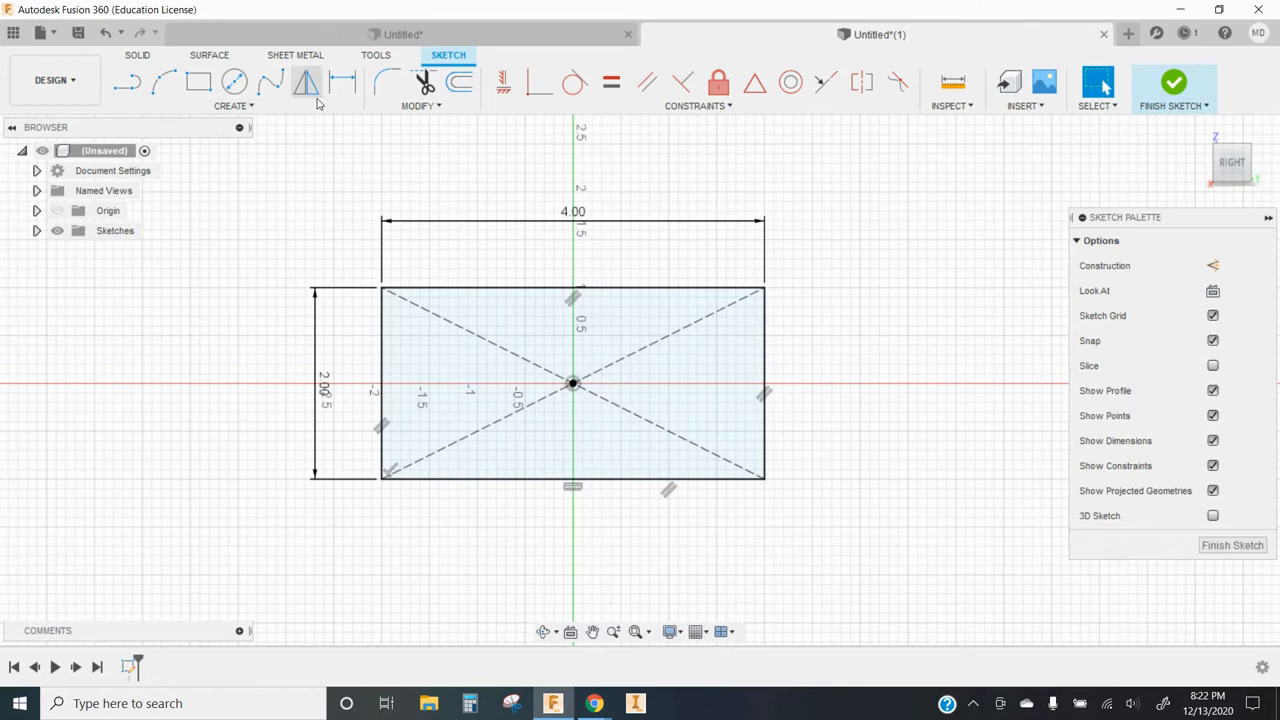
# Step: Fillet all four corners of the rectangle with a 0.50 in radius
pyautogui.click(385, 96)
pyautogui.click(400, 290)
pyautogui.click(384, 312)
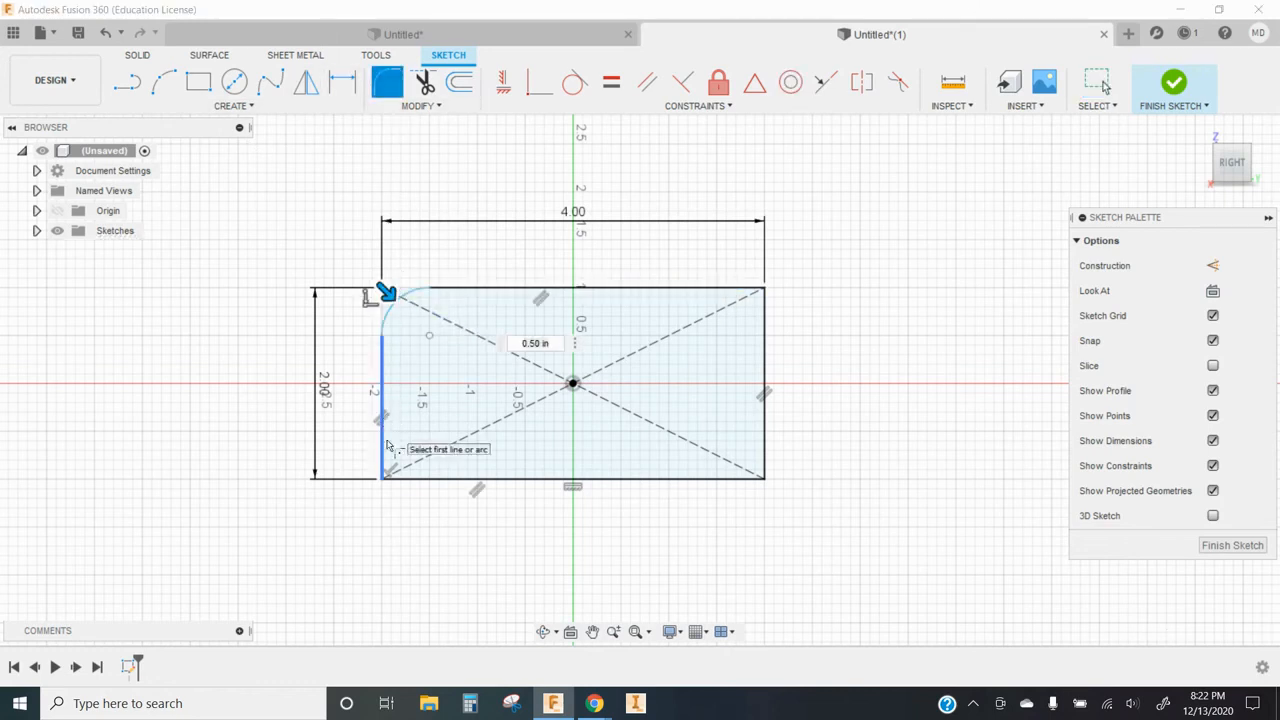
pyautogui.click(384, 440)
pyautogui.click(494, 479)
pyautogui.click(717, 479)
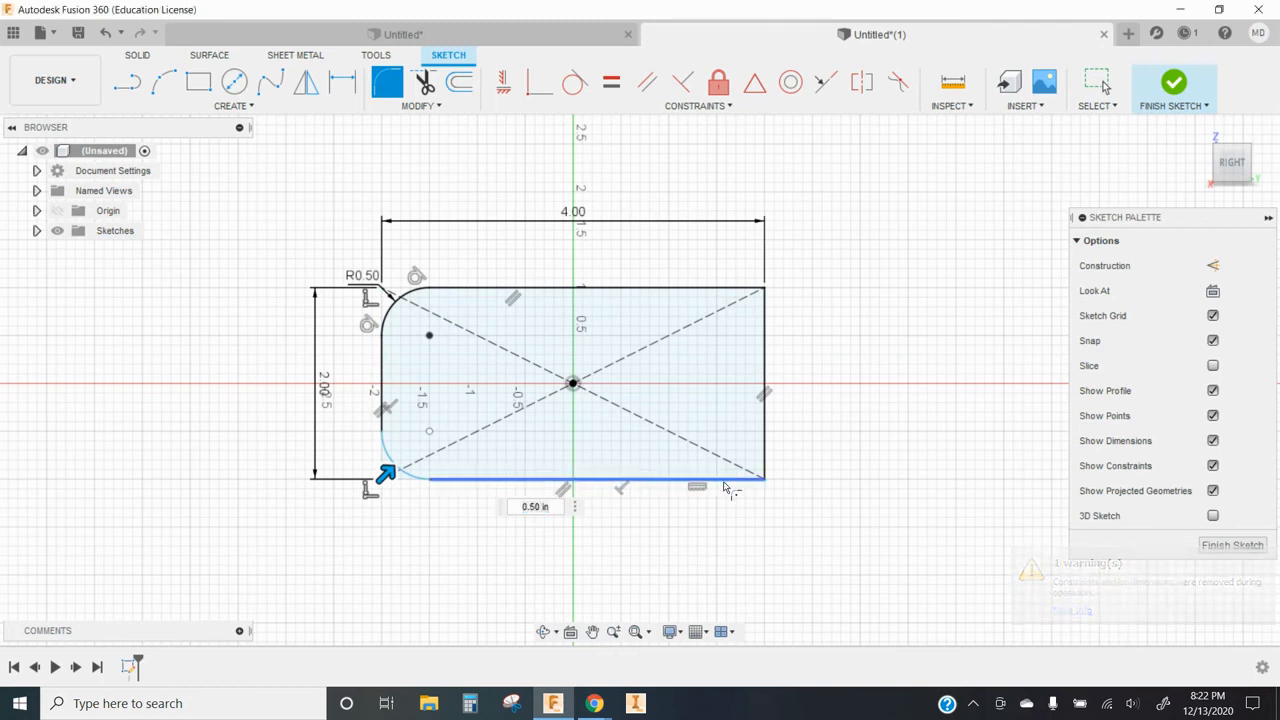
pyautogui.click(765, 414)
pyautogui.click(725, 290)
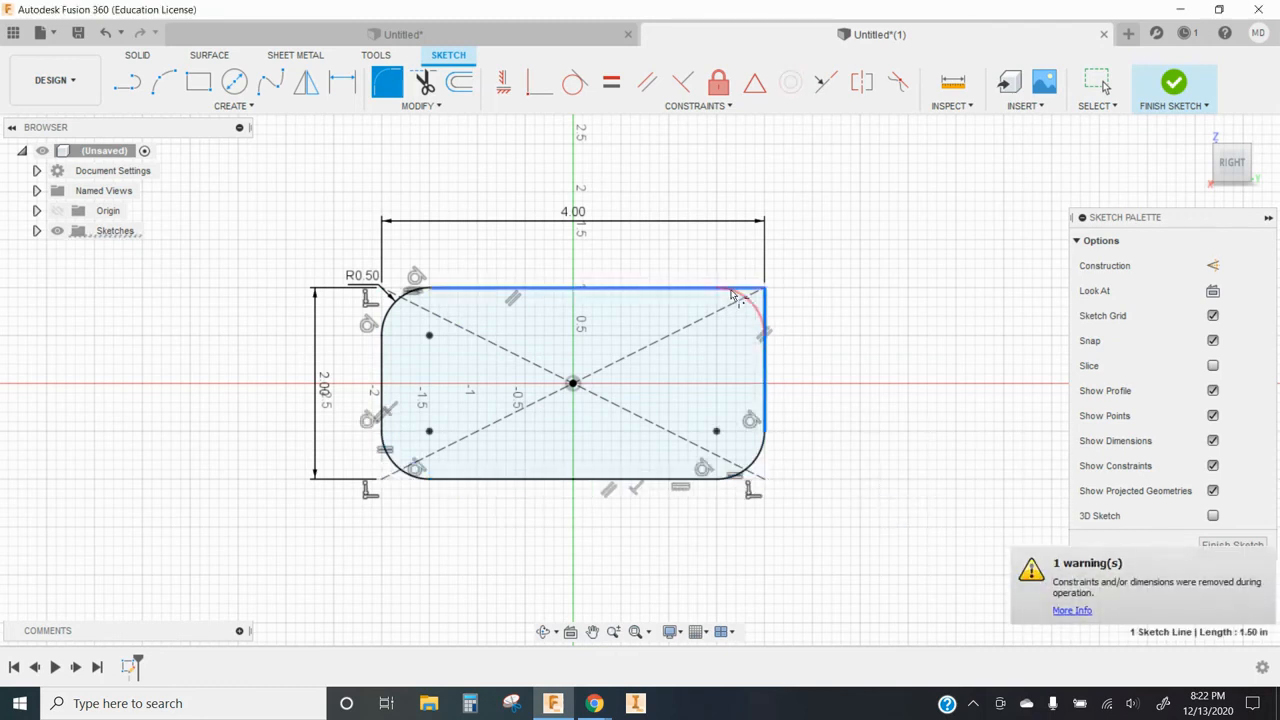
# Step: Offset the whole rounded rectangle outward by 0.15 in
pyautogui.click(459, 81)
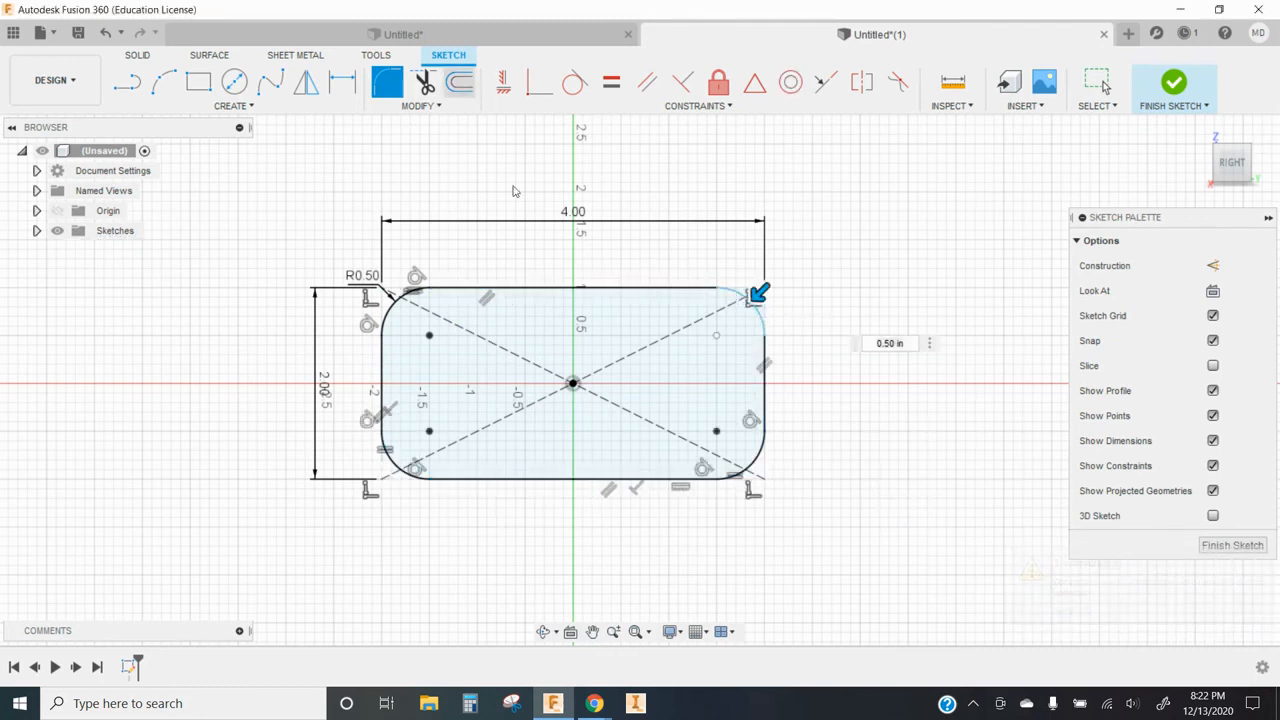
pyautogui.click(522, 291)
pyautogui.moveTo(521, 289); pyautogui.dragTo(521, 278)
pyautogui.write('-')
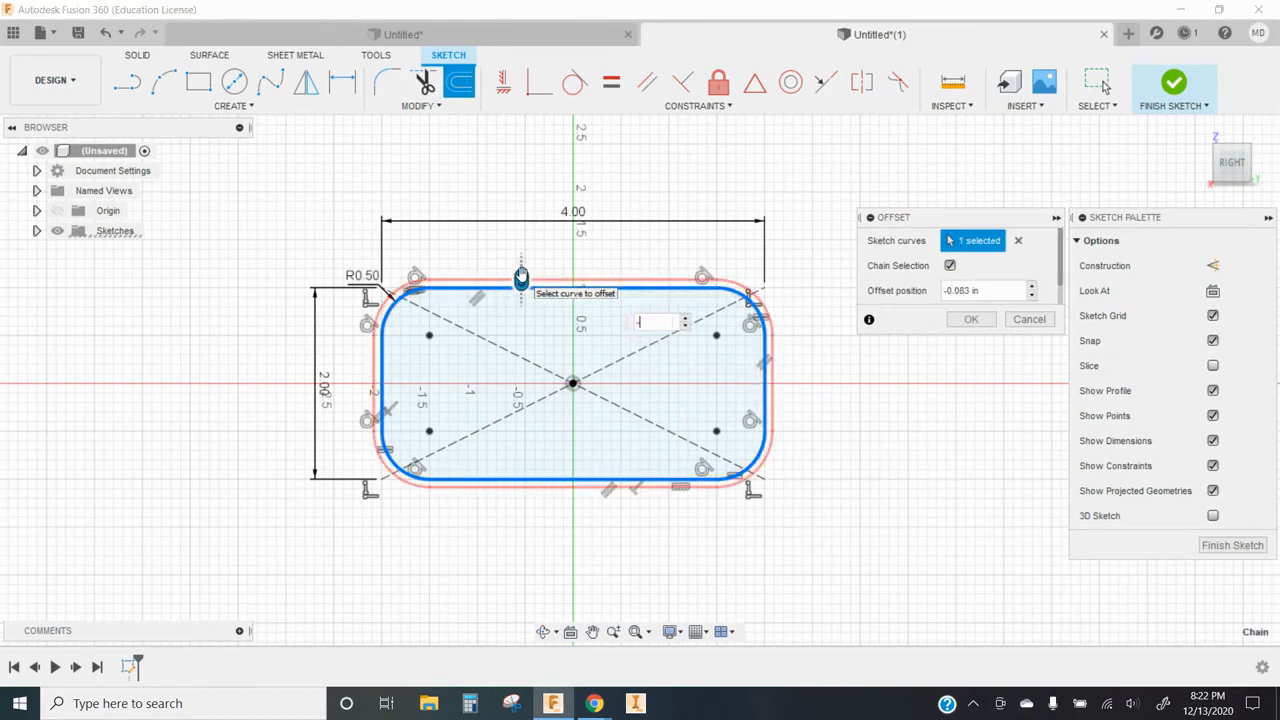
pyautogui.write('.15')
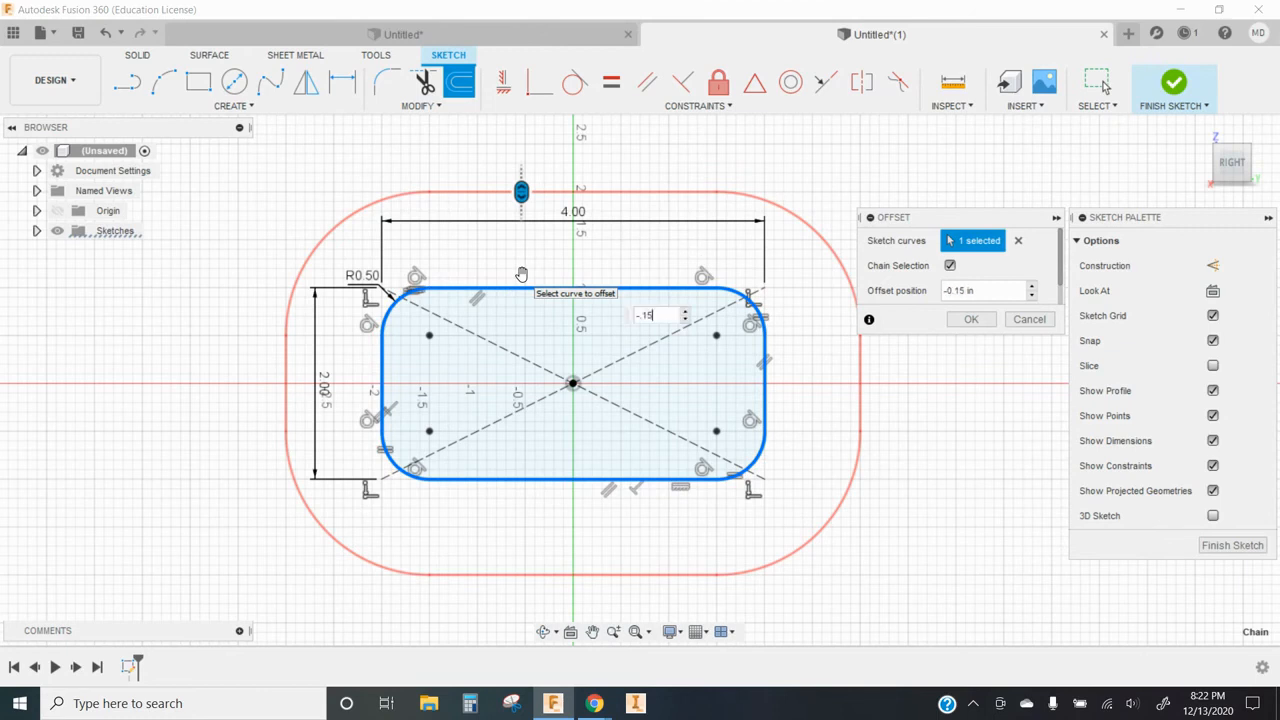
pyautogui.press('Return')
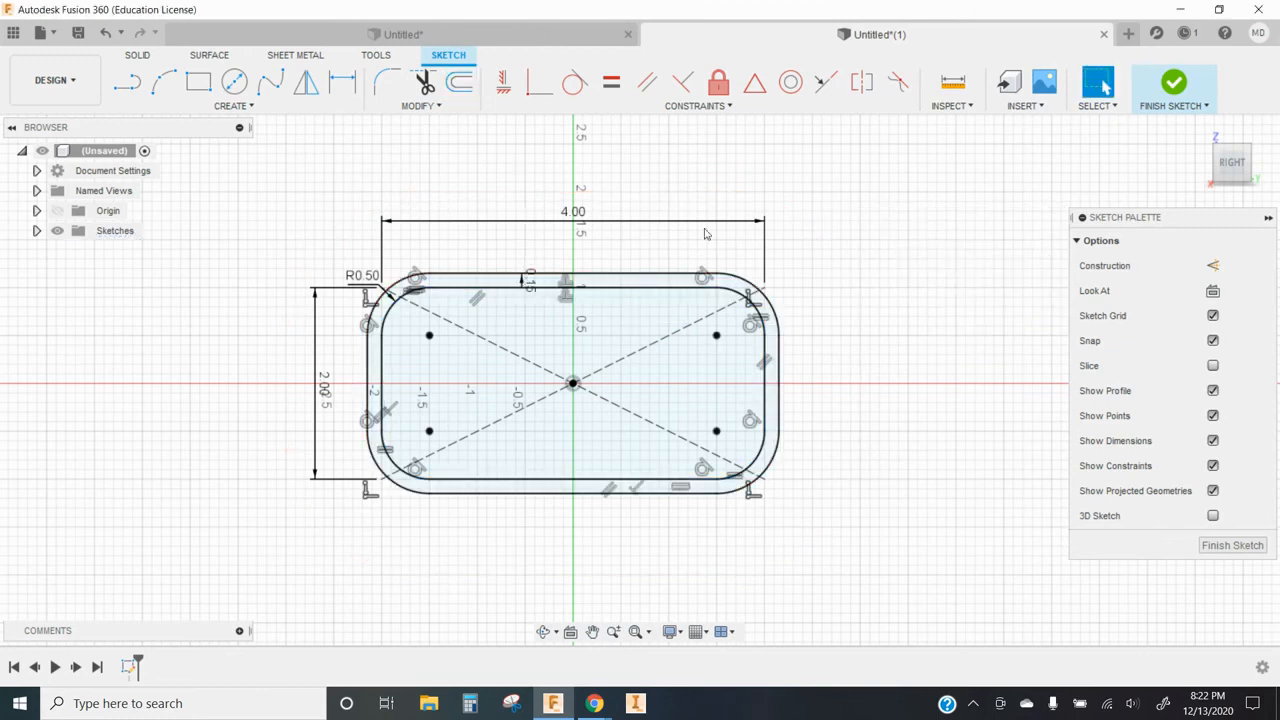
# Step: Finish the sketch and extrude the ring profile between the two rounded rectangles 24 in as a new body
pyautogui.click(1173, 85)
pyautogui.press('e')
pyautogui.click(728, 281)
pyautogui.moveTo(651, 491); pyautogui.dragTo(680, 506)
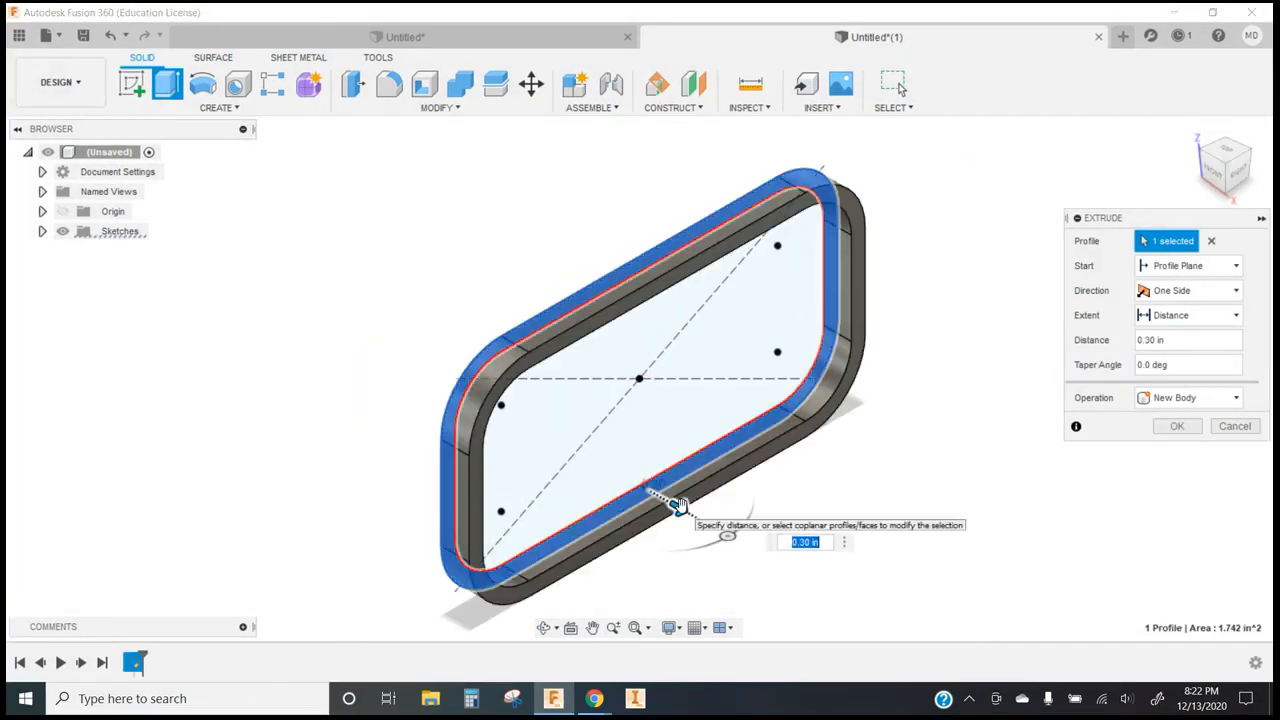
pyautogui.write('24')
pyautogui.scroll(-7, 371, 263)
pyautogui.press('Return')
pyautogui.scroll(4, 840, 465)
pyautogui.scroll(-3, 849, 464)
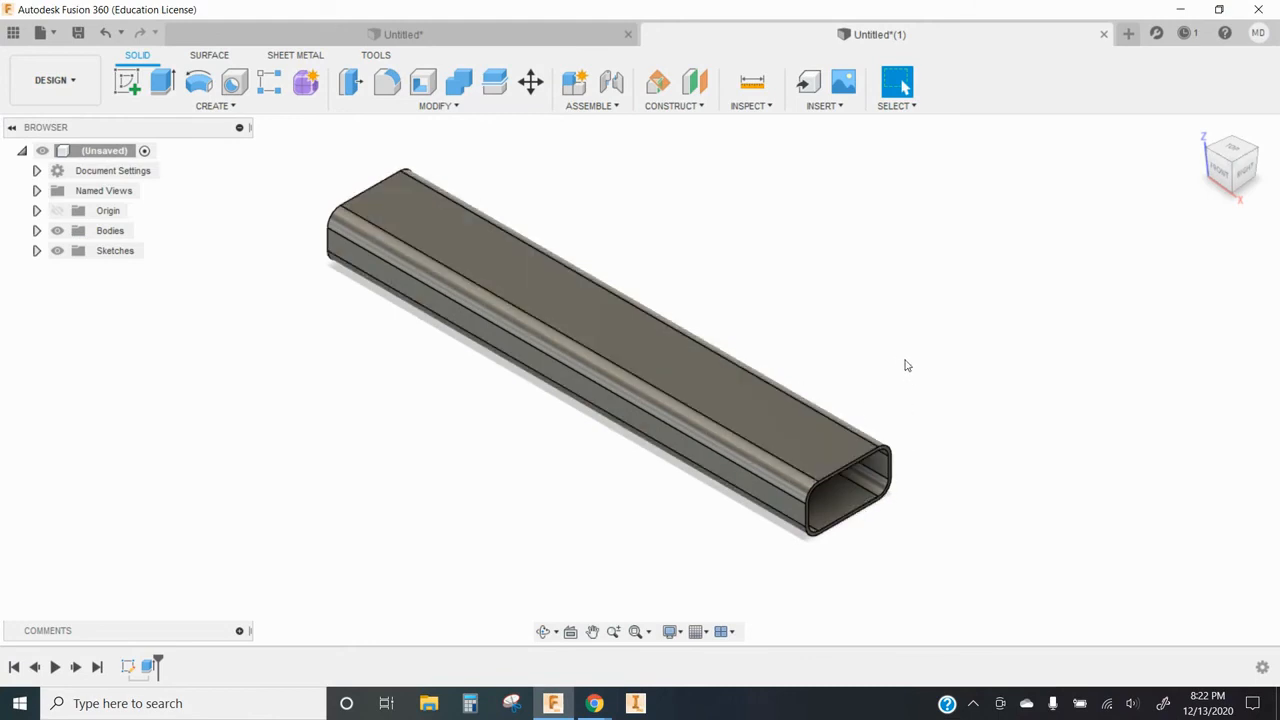
pyautogui.scroll(3, 865, 405)
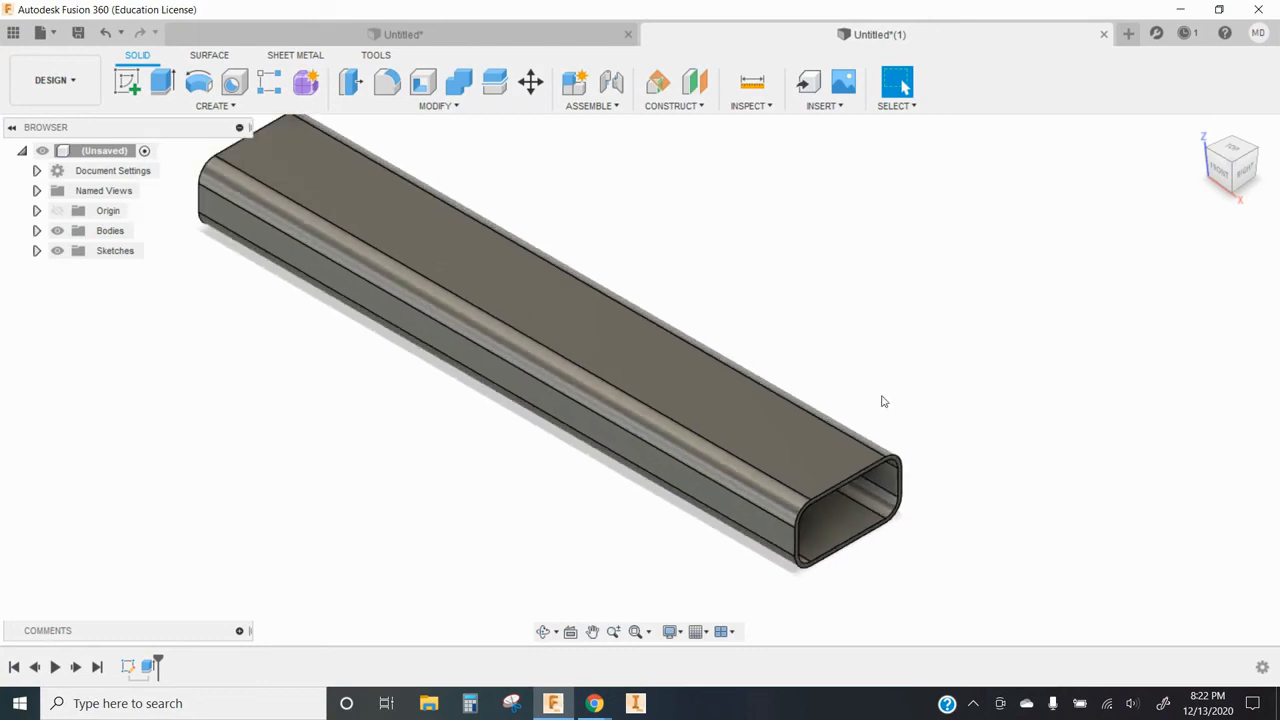
pyautogui.click(437, 107)
pyautogui.click(397, 165)
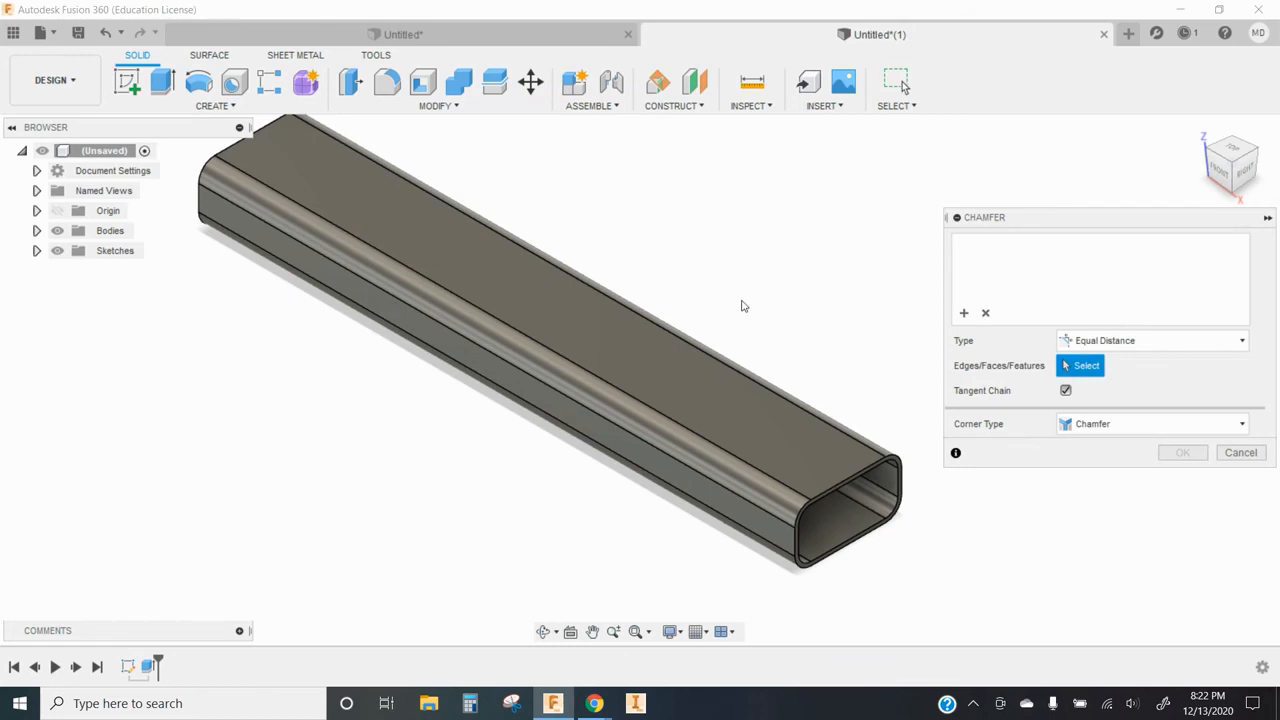
pyautogui.scroll(5, 815, 535)
pyautogui.scroll(3, 815, 528)
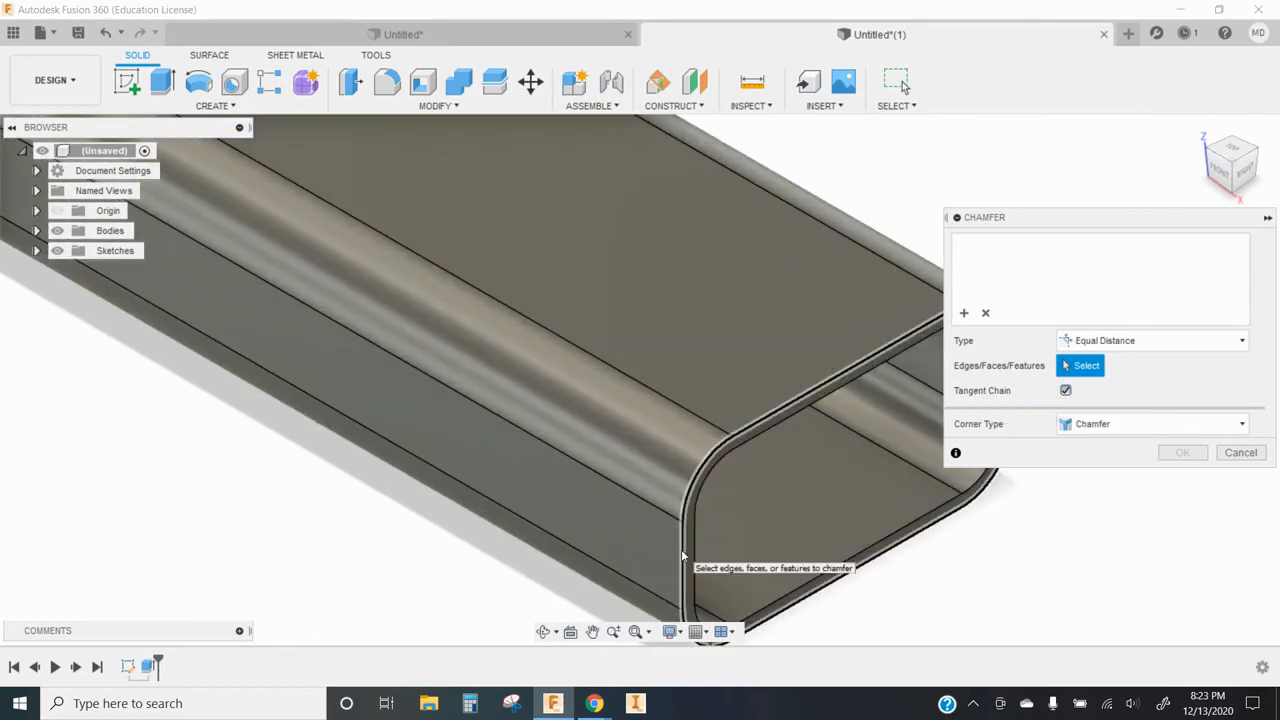
pyautogui.click(688, 557)
pyautogui.keyDown('shift'); pyautogui.moveTo(556, 463); pyautogui.dragTo(717, 537, button='middle'); pyautogui.keyUp('shift')
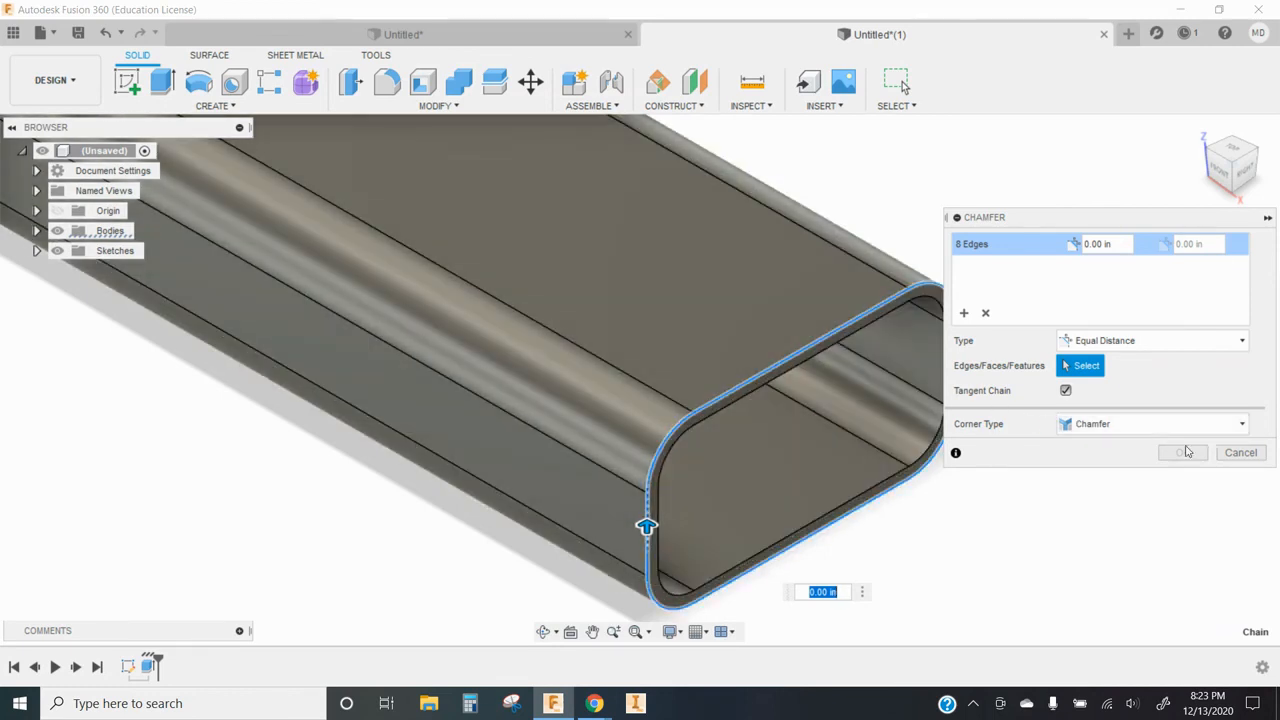
pyautogui.click(1245, 453)
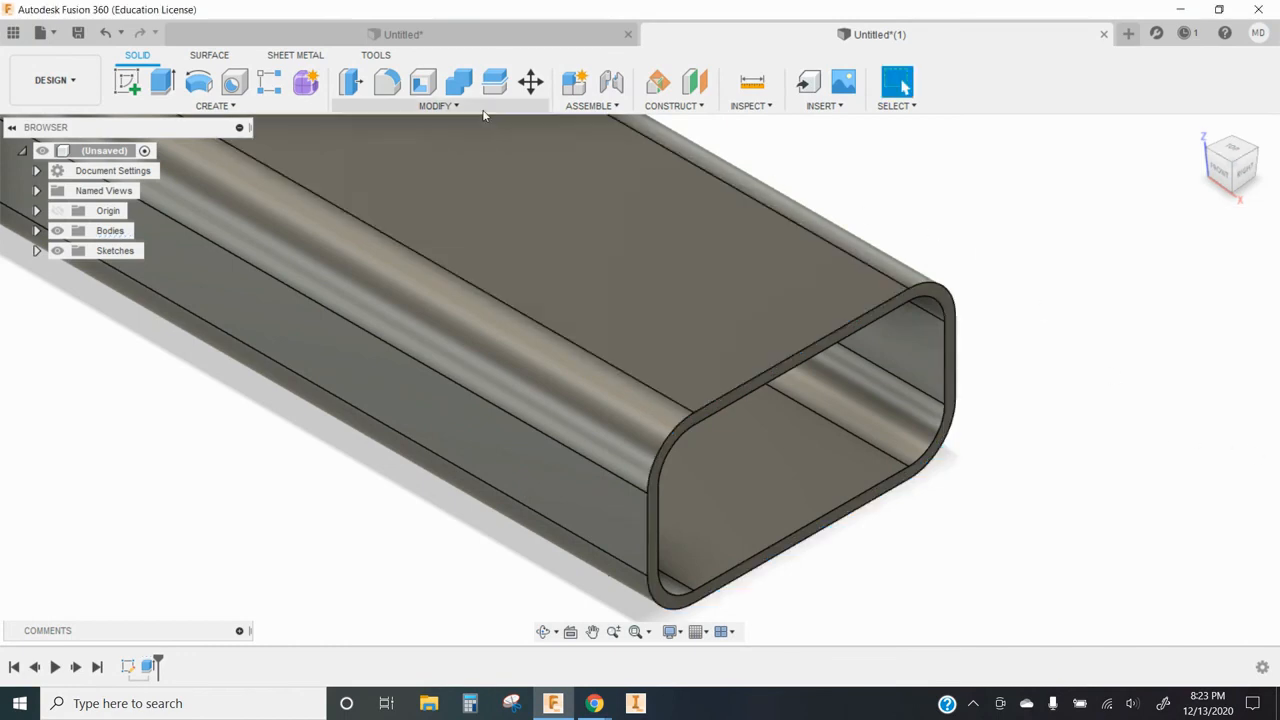
# Step: Chamfer only the straight outer vertical edge at the tube's near end by 4.30 in, with Tangent Chain turned off
pyautogui.click(460, 106)
pyautogui.click(428, 161)
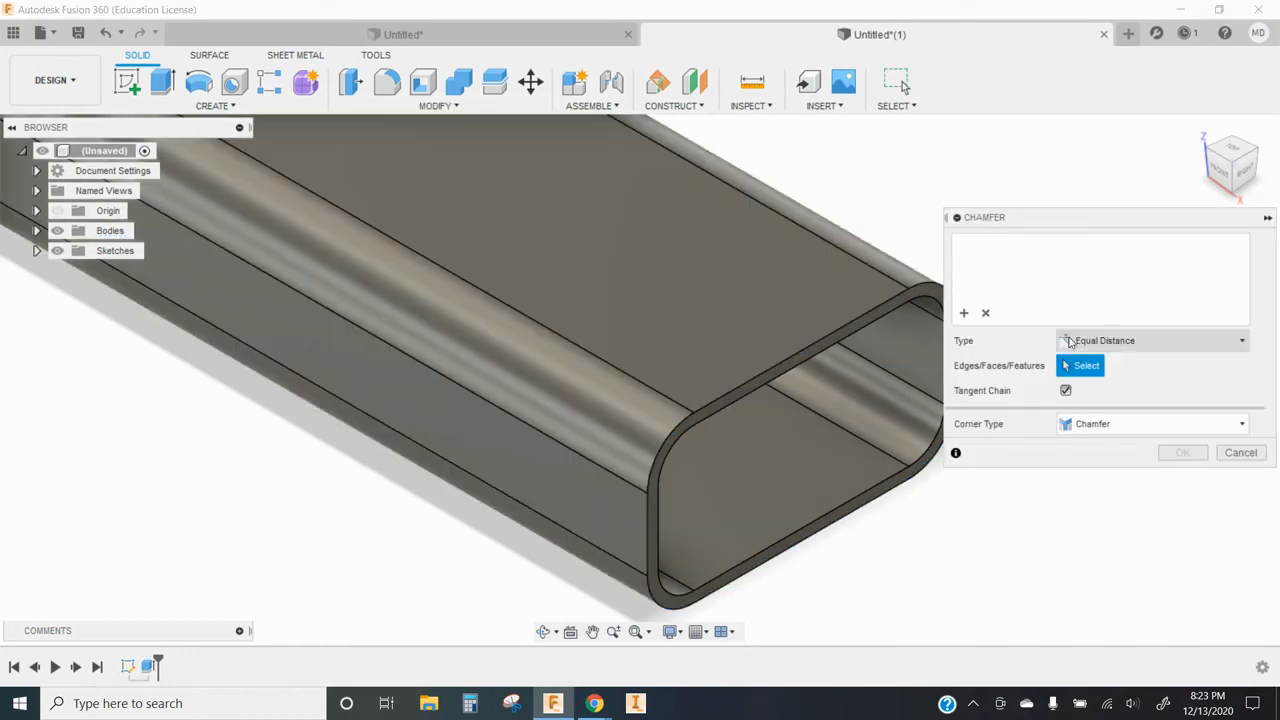
pyautogui.click(1066, 391)
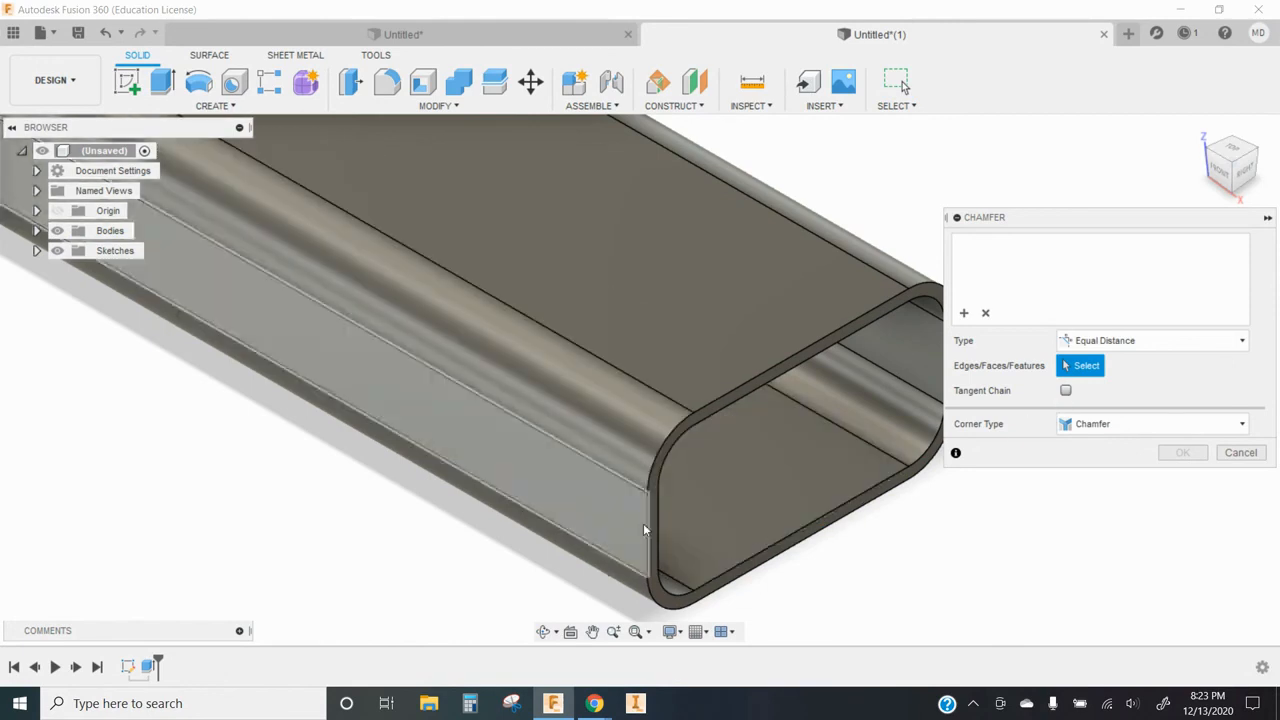
pyautogui.click(646, 528)
pyautogui.scroll(-3, 608, 541)
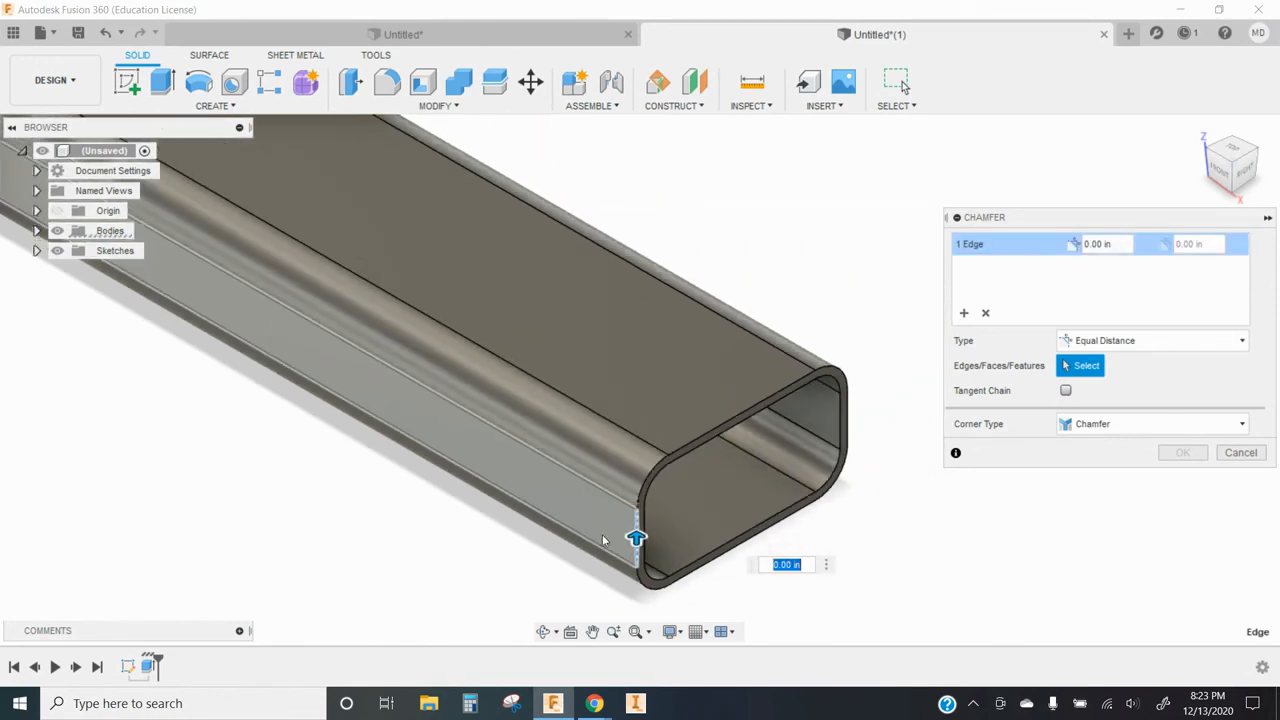
pyautogui.moveTo(638, 534); pyautogui.dragTo(576, 414)
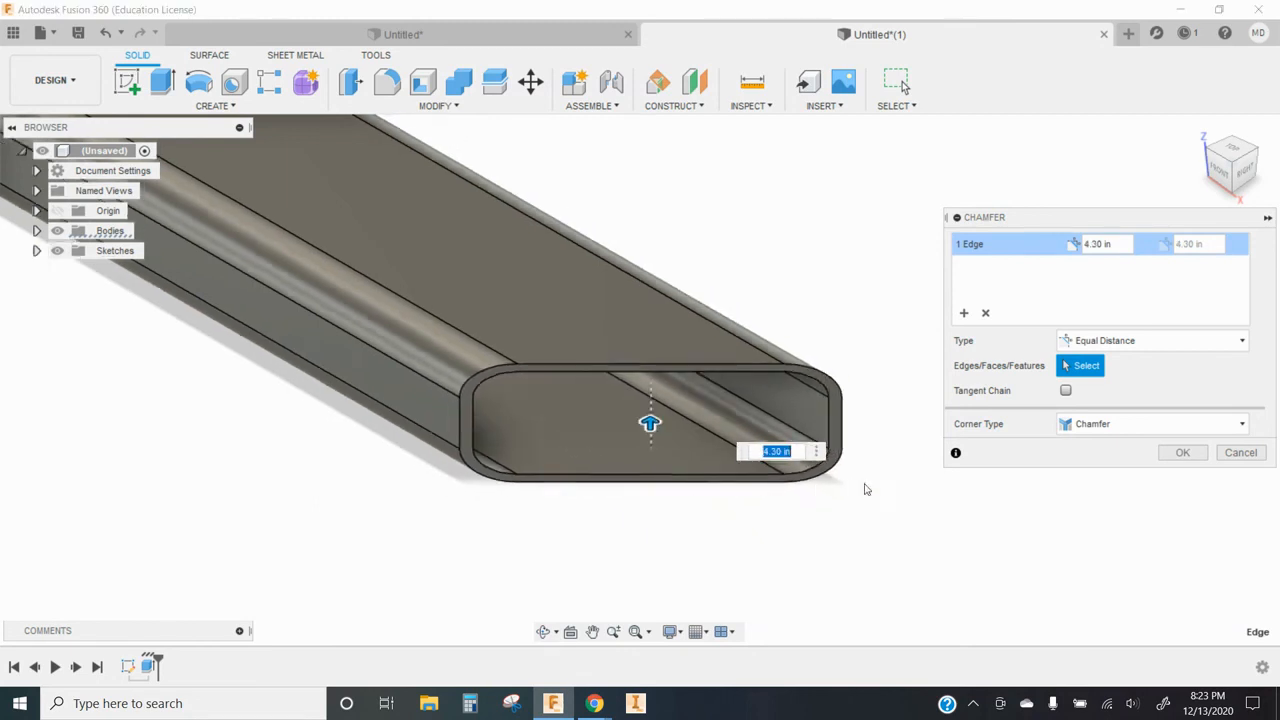
pyautogui.click(1183, 453)
pyautogui.scroll(-5, 1225, 507)
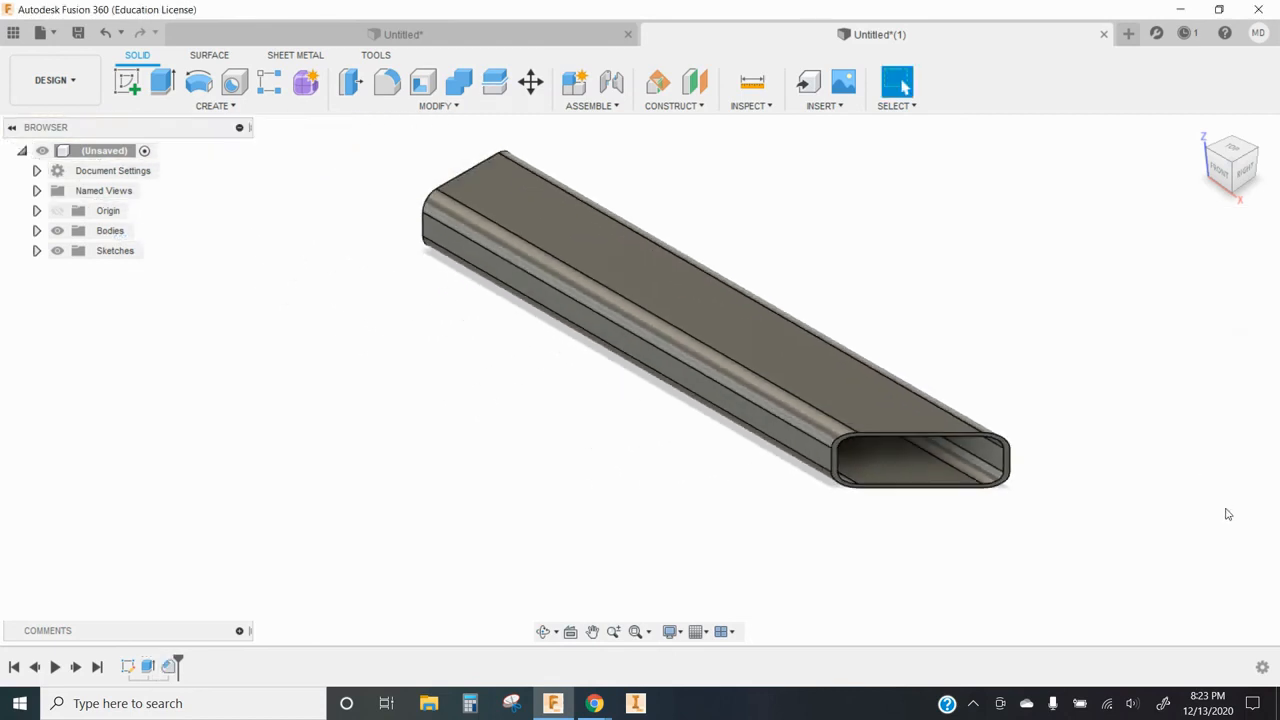
pyautogui.scroll(2, 1010, 372)
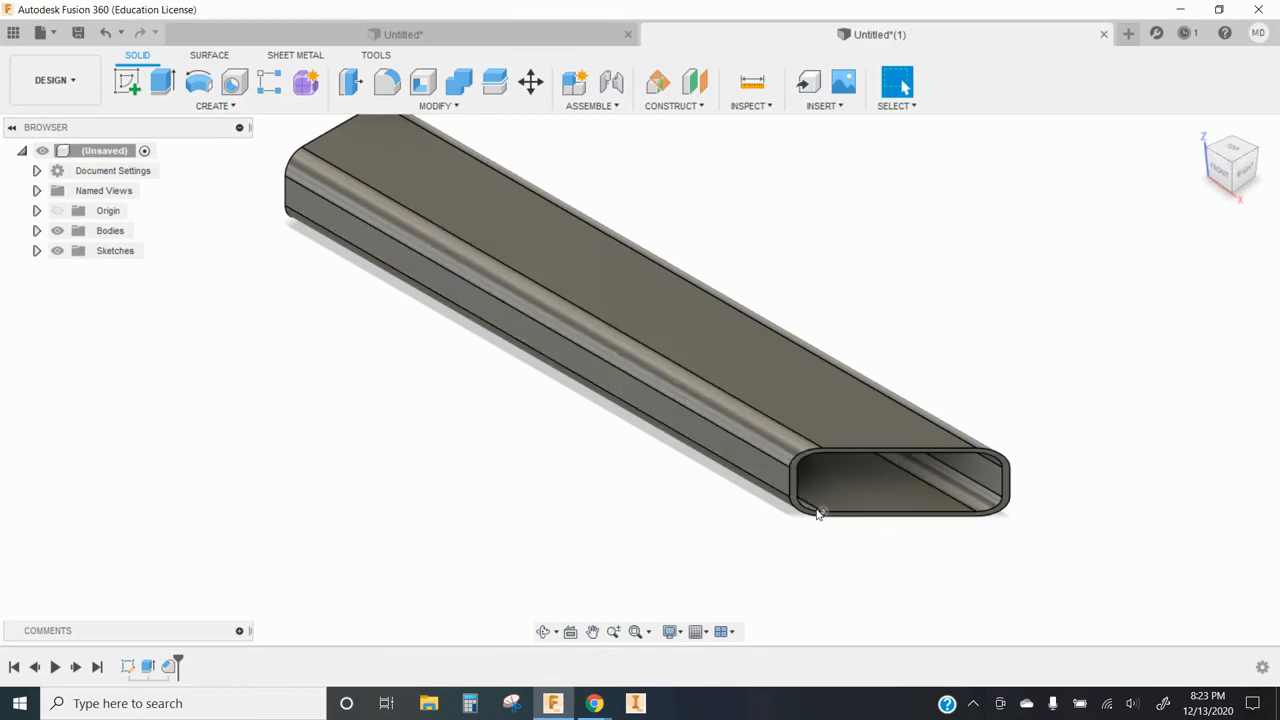
pyautogui.scroll(1, 817, 516)
pyautogui.scroll(-2, 786, 551)
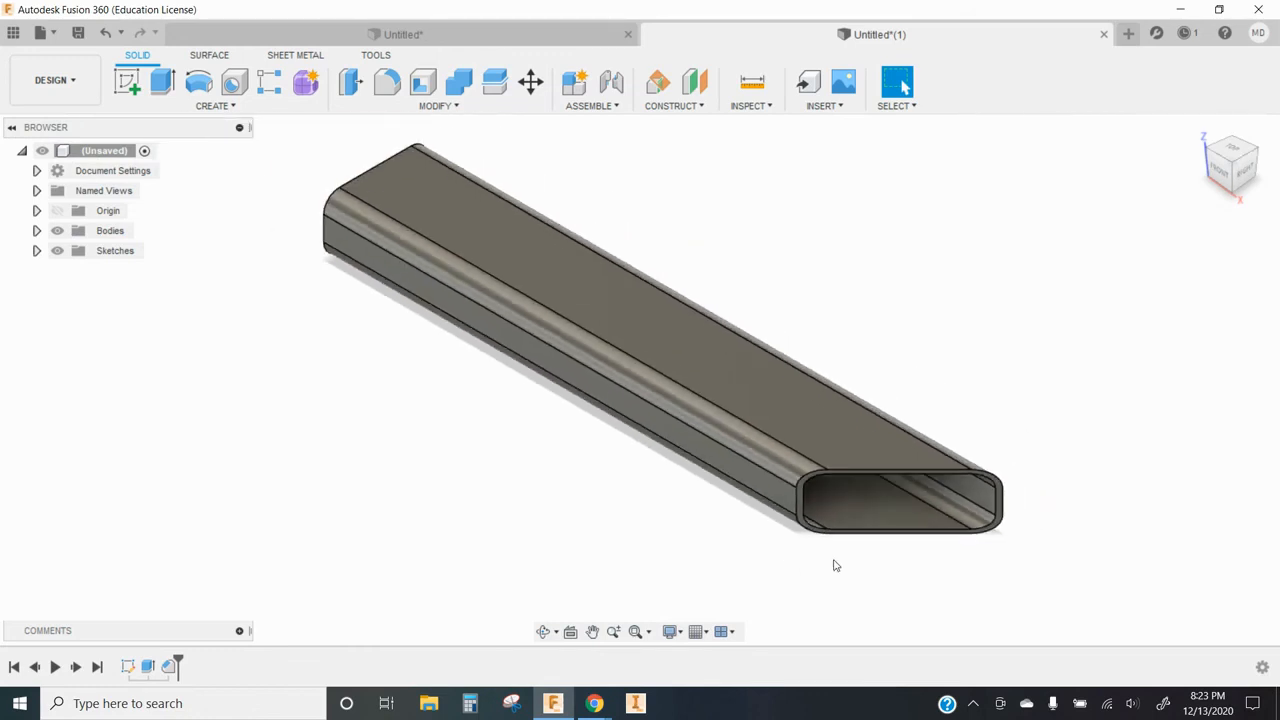